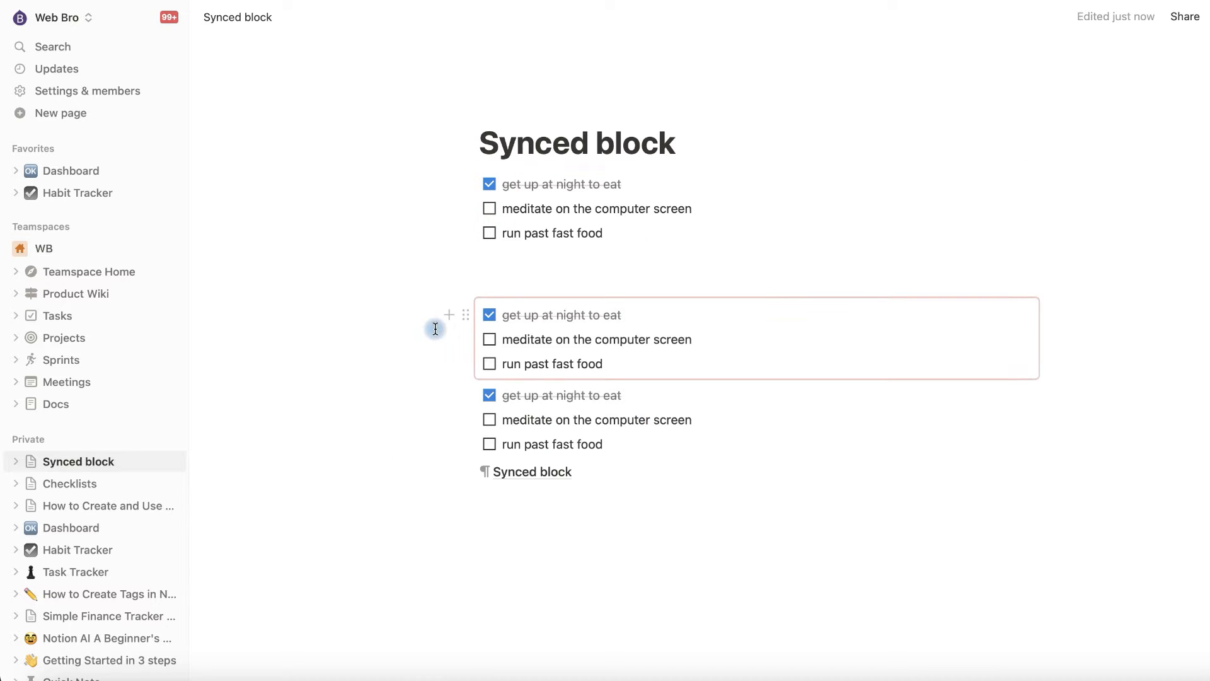
- Toggle the to-dos across the three synced checklists so that only "run past fast food" is checked
{"action": "left_click", "coordinate": [489, 444]}
{"action": "left_click", "coordinate": [489, 339]}
{"action": "left_click", "coordinate": [490, 208]}
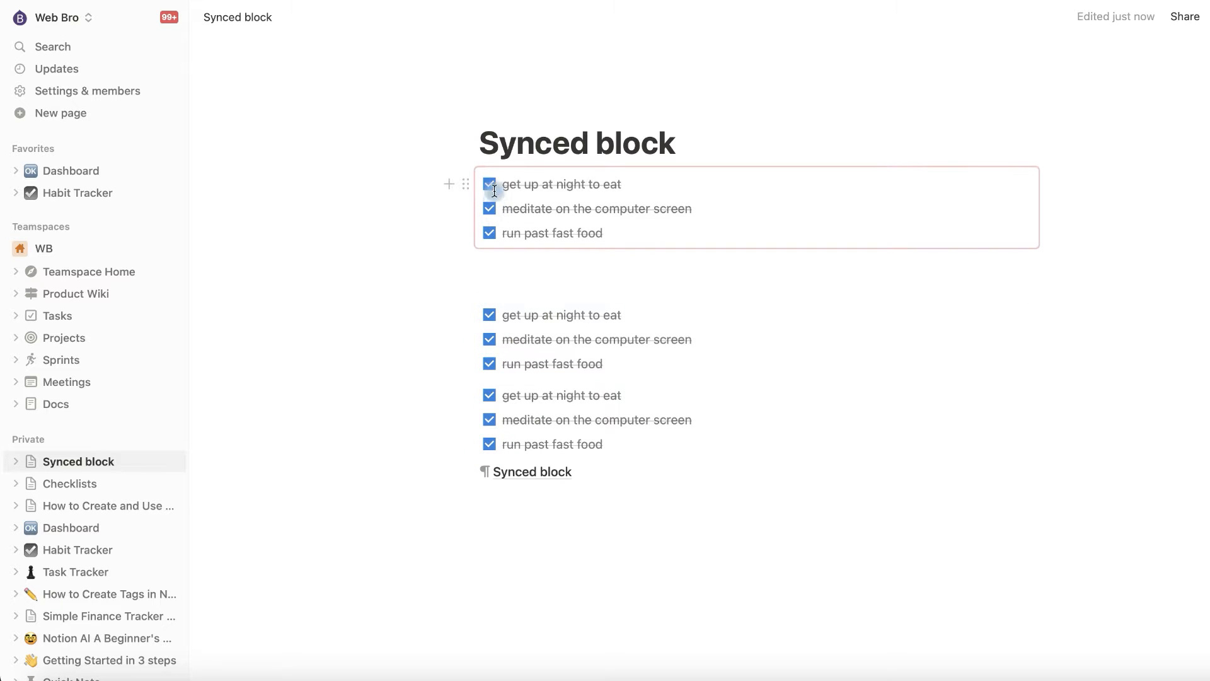
{"action": "left_click", "coordinate": [490, 184]}
- Copy the link to the first synced checklist and paste it under the Dashboard page title as a block mention
{"action": "left_click", "coordinate": [465, 184]}
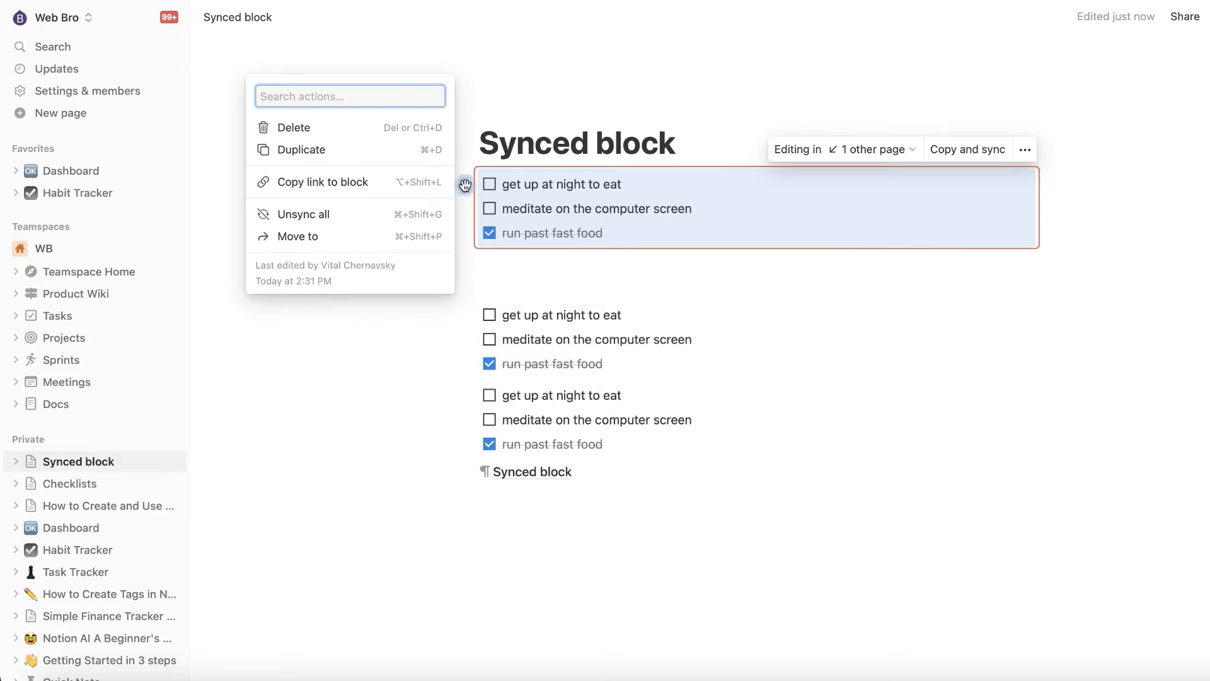
{"action": "left_click", "coordinate": [374, 184]}
{"action": "left_click", "coordinate": [89, 170]}
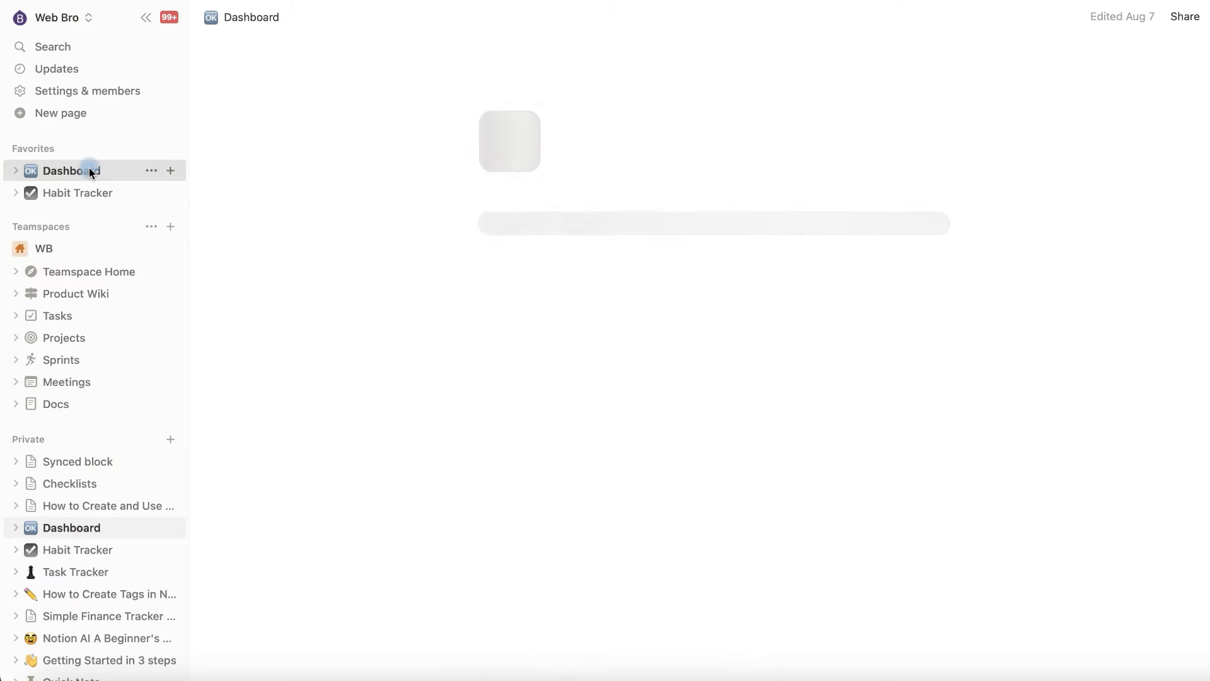
{"action": "left_click", "coordinate": [705, 228]}
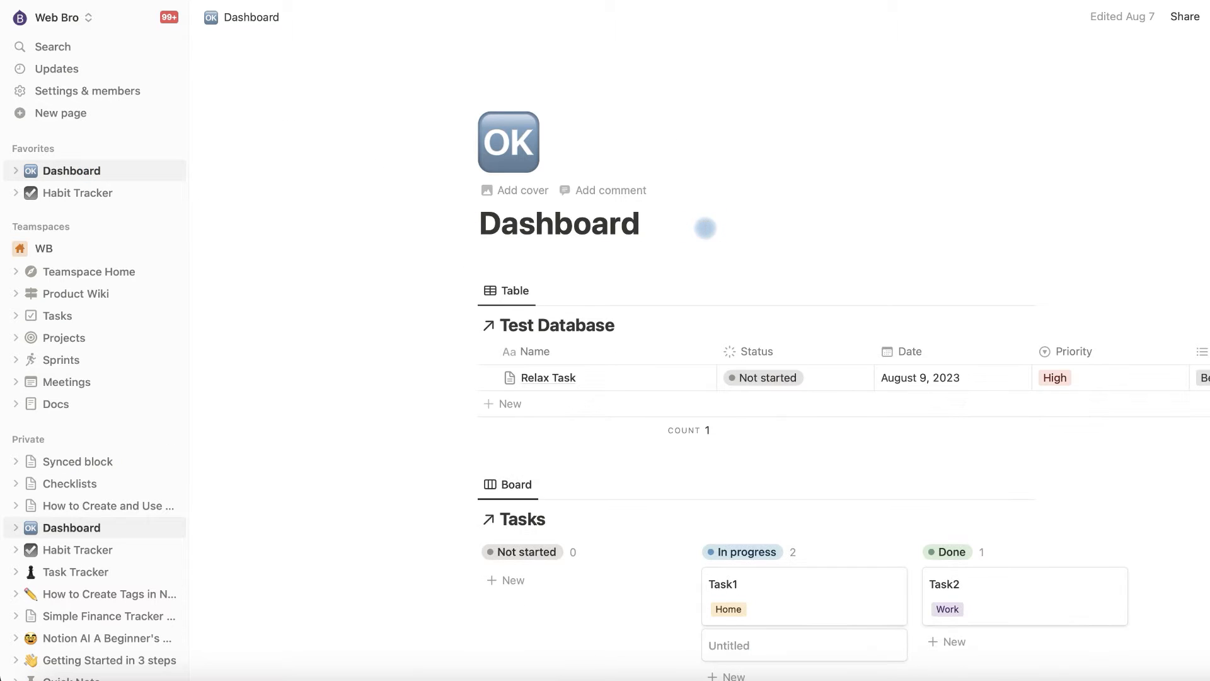
{"action": "key", "text": "Return"}
{"action": "left_click", "coordinate": [550, 288]}
{"action": "key", "text": "ctrl+v"}
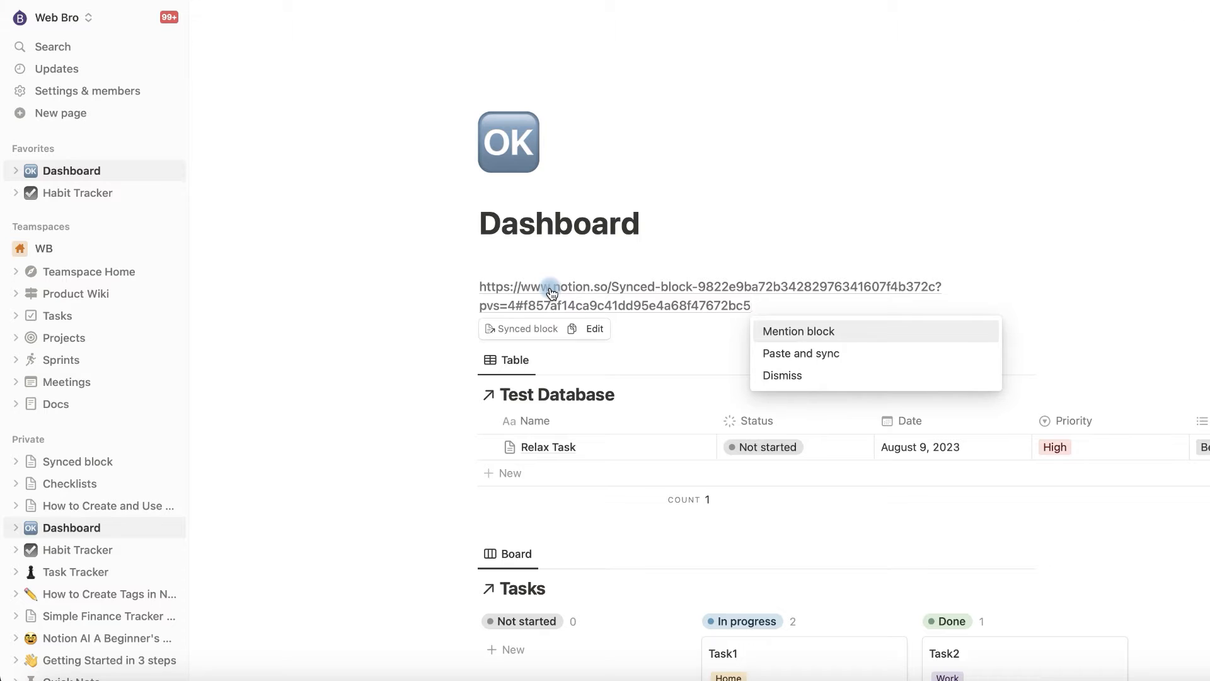
{"action": "left_click", "coordinate": [821, 332]}
{"action": "key", "text": "Return"}
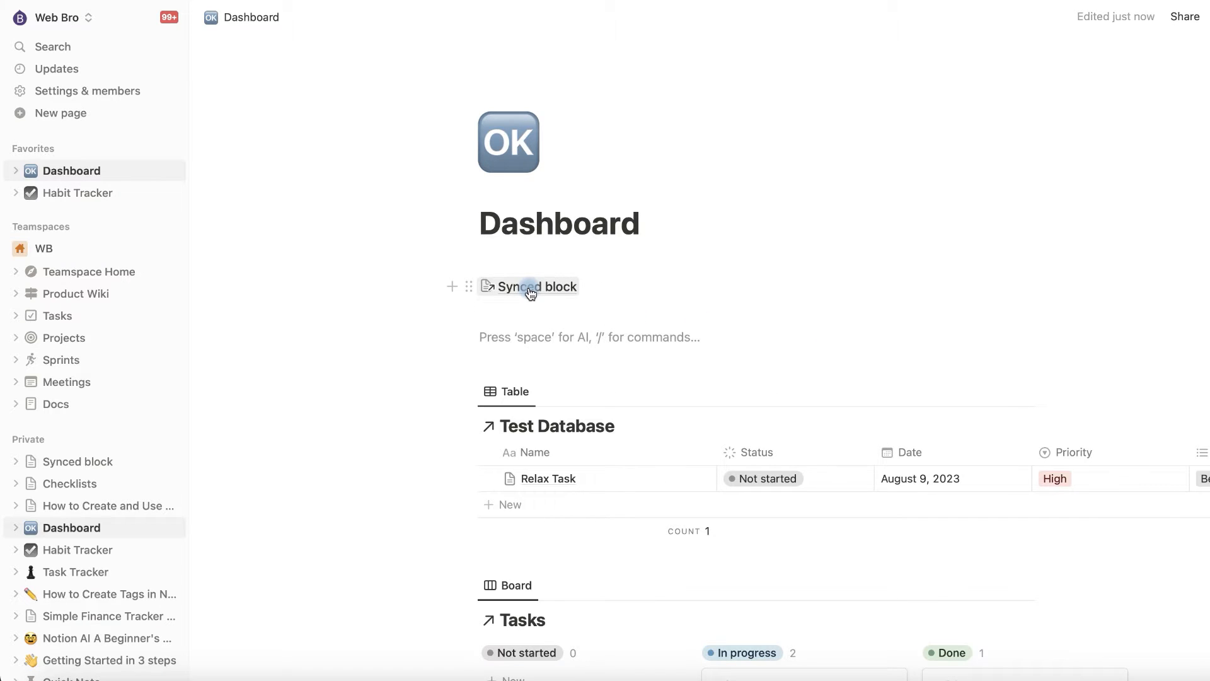
- Follow the block mention to its source and paste the same link below the mention on the Dashboard with Paste and sync
{"action": "left_click", "coordinate": [531, 287]}
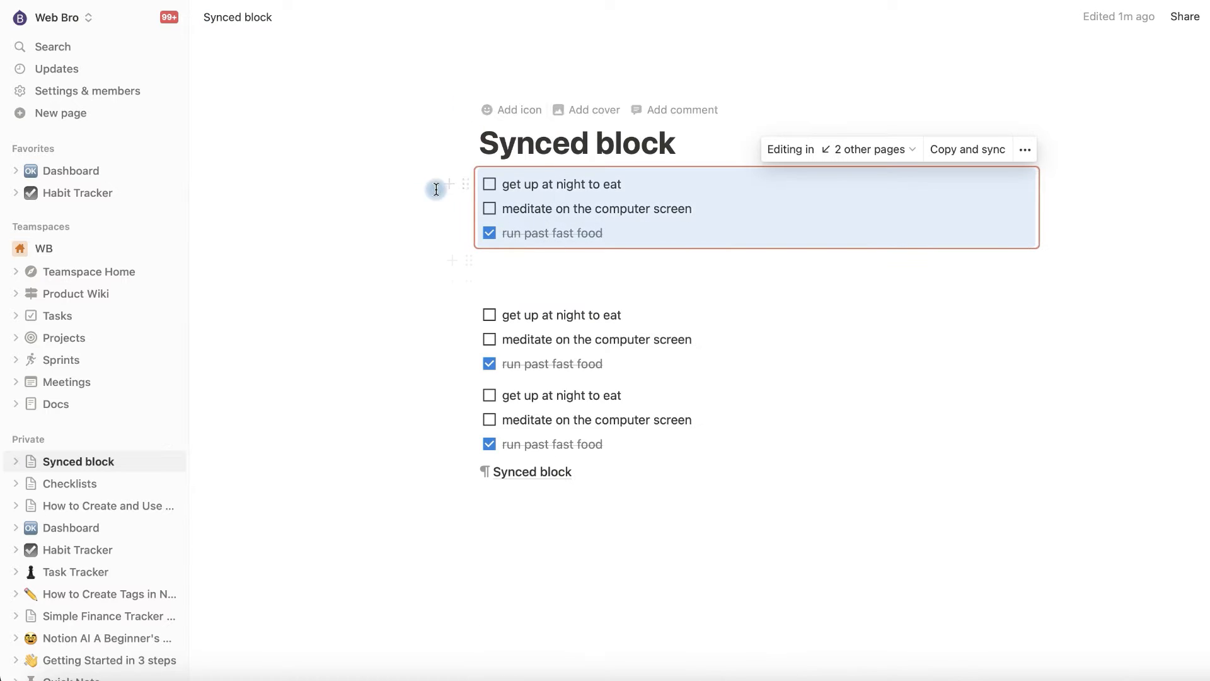
{"action": "left_click", "coordinate": [67, 170]}
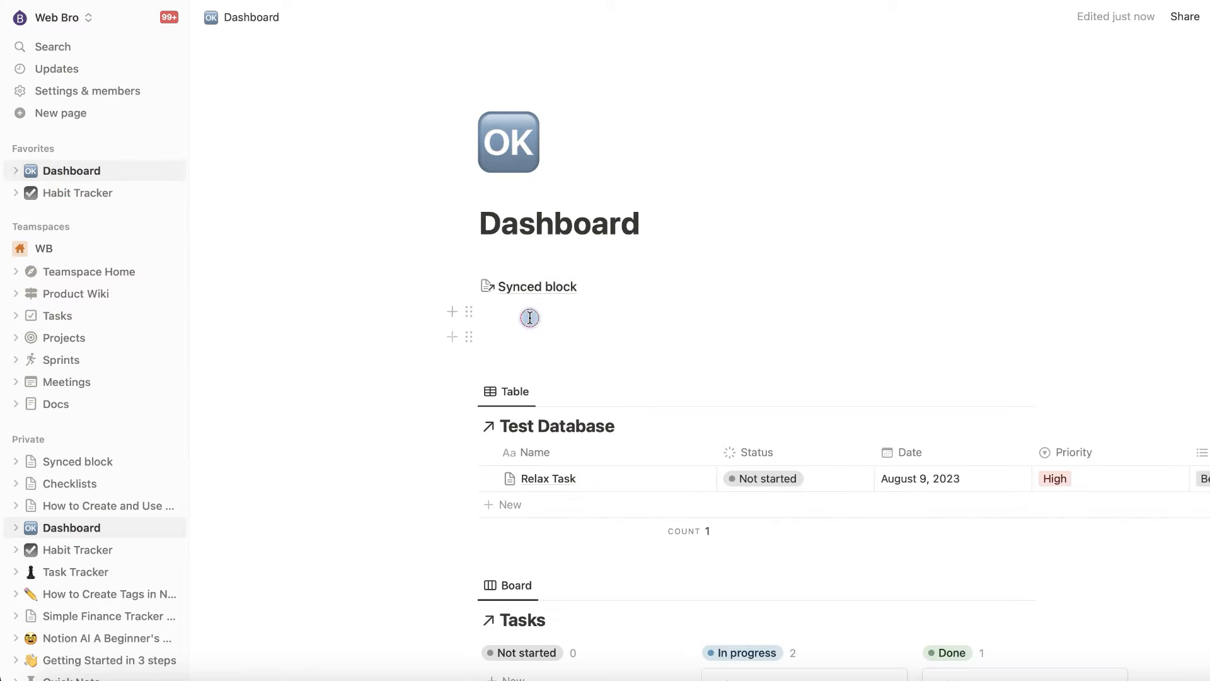
{"action": "left_click", "coordinate": [530, 316]}
{"action": "key", "text": "ctrl+v"}
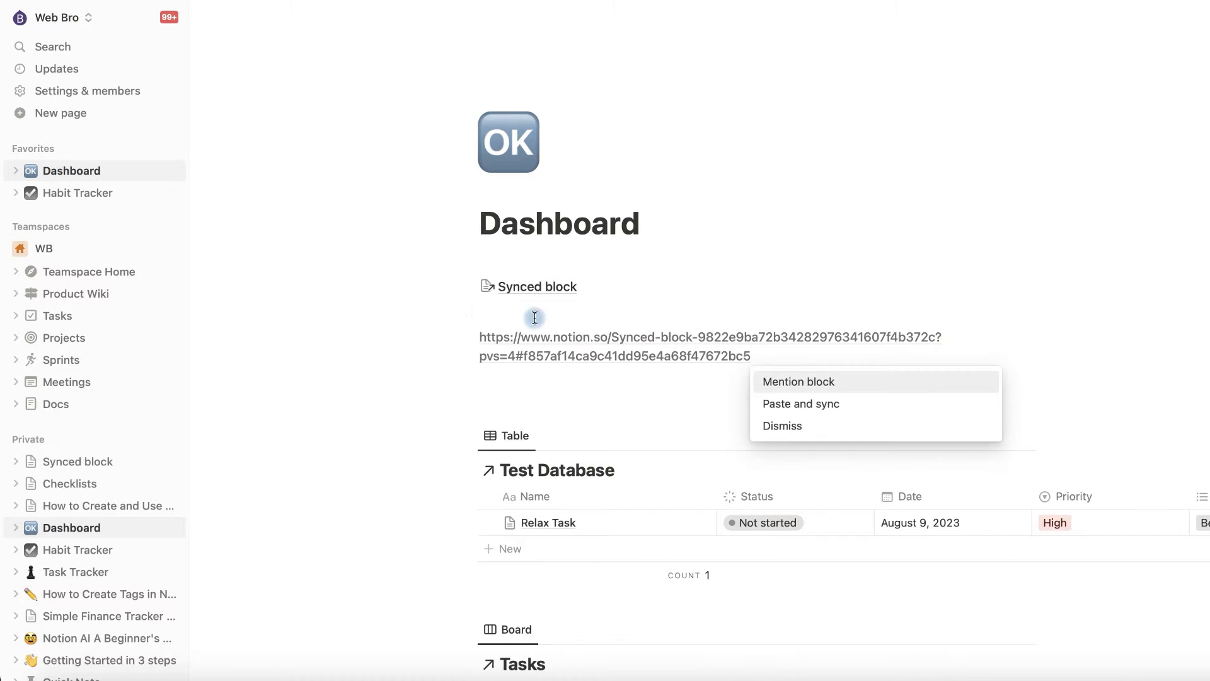
{"action": "left_click", "coordinate": [817, 411]}
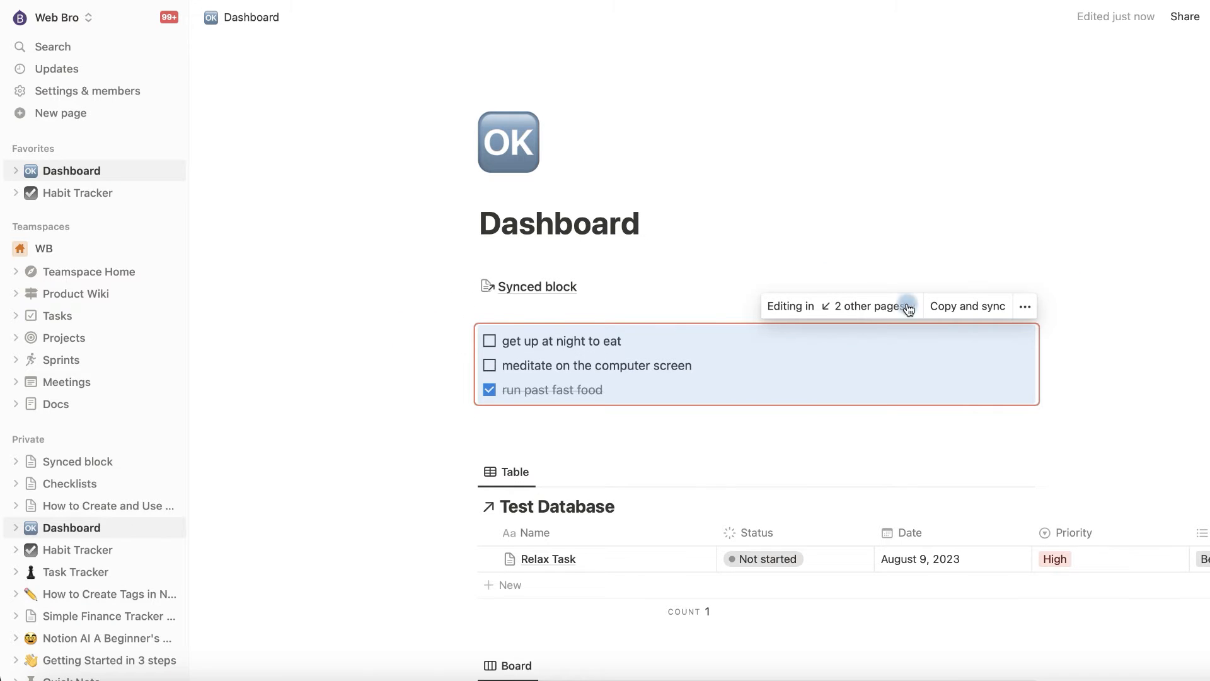
- Uncheck "run past fast food" in the Dashboard's synced checklist and review the copies on the Synced block page
{"action": "left_click", "coordinate": [549, 313]}
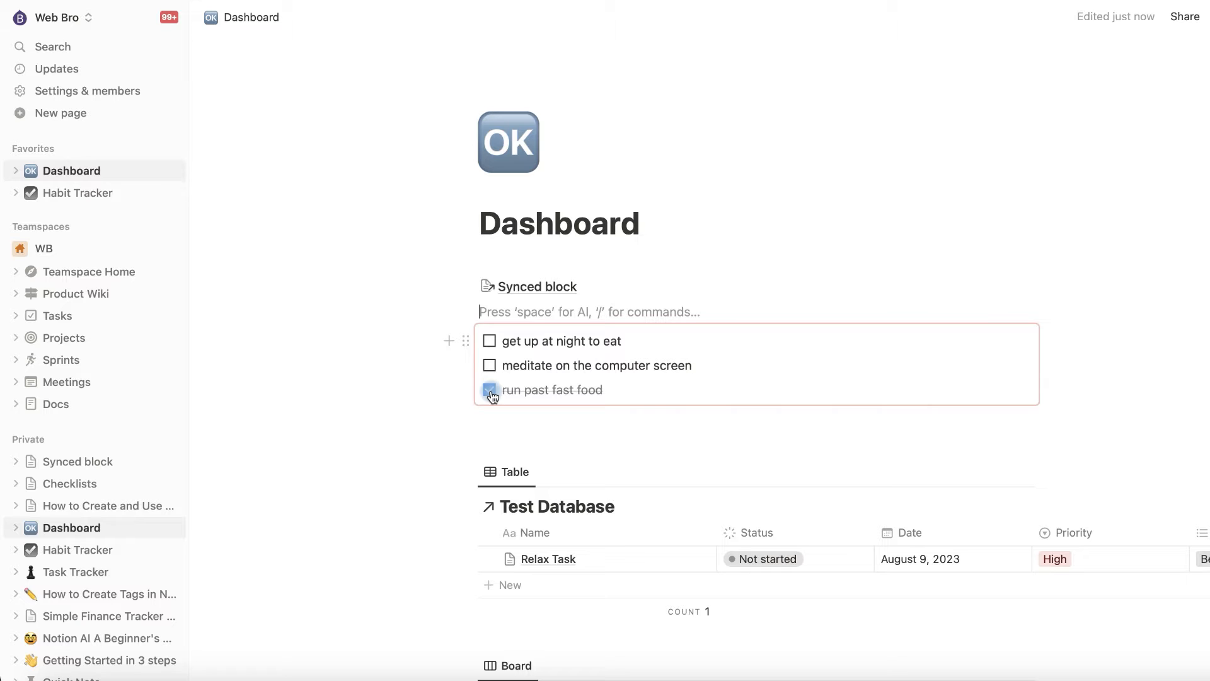
{"action": "left_click", "coordinate": [489, 390]}
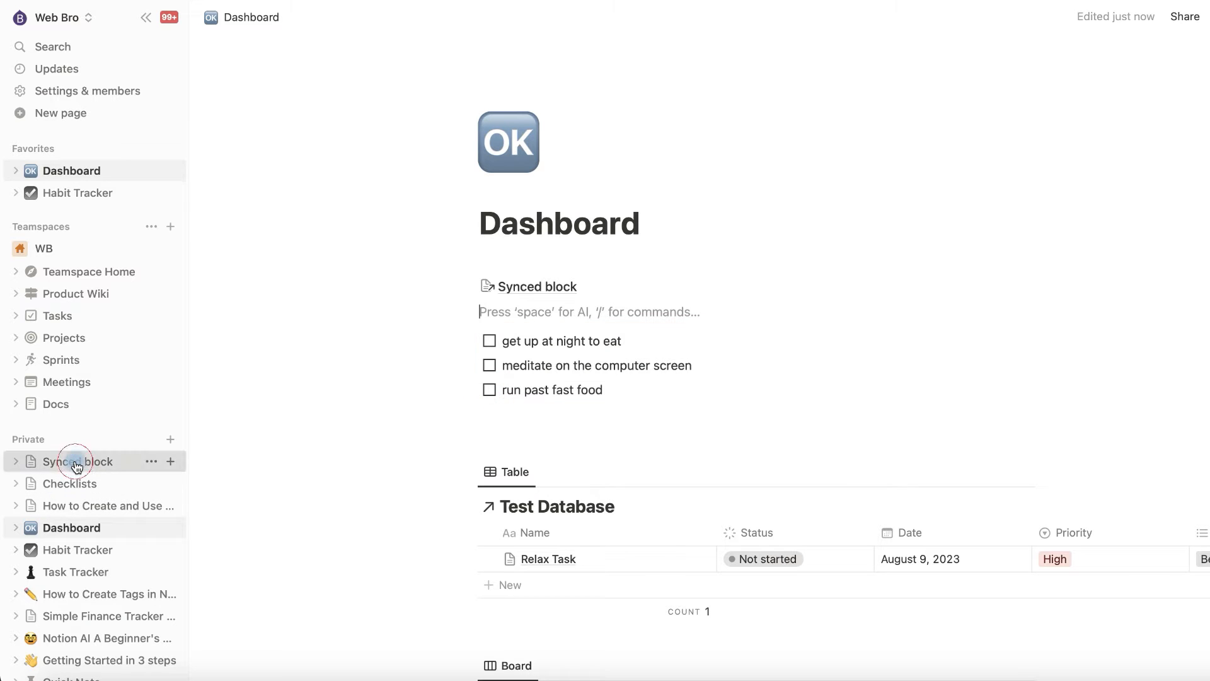
{"action": "left_click", "coordinate": [75, 462]}
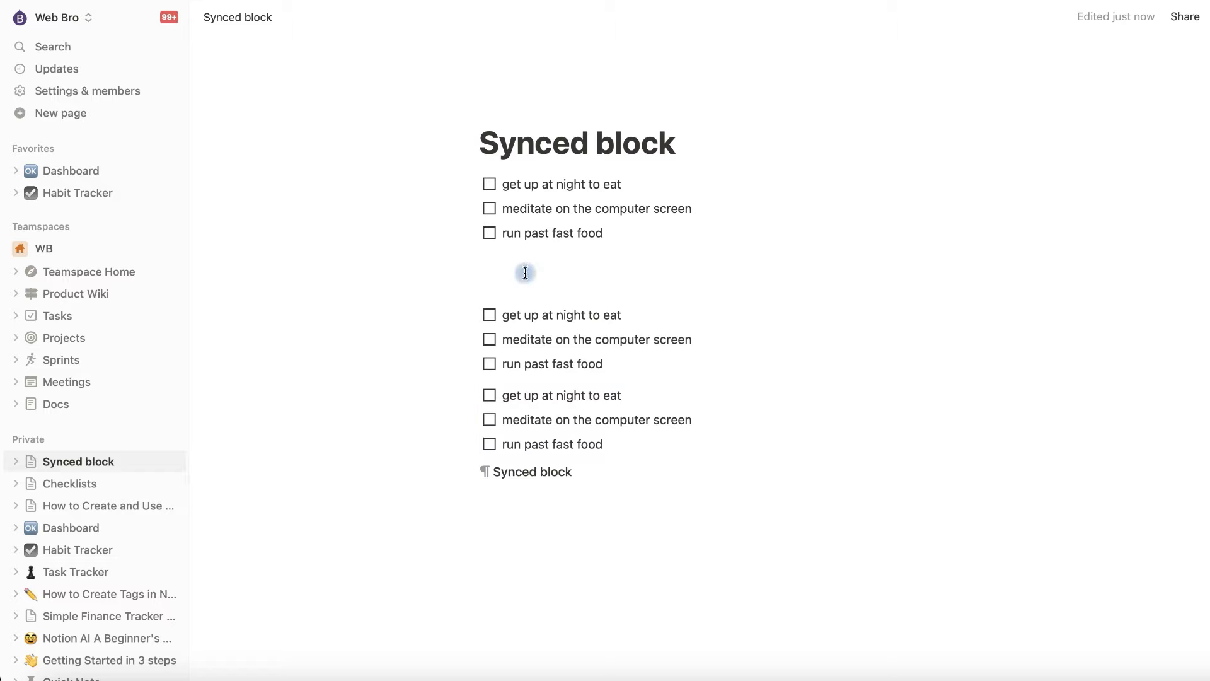
- Check off Journaling for Today in the Dashboard's Habits gallery and view the same card on the Habit Tracker page
{"action": "left_click", "coordinate": [91, 197]}
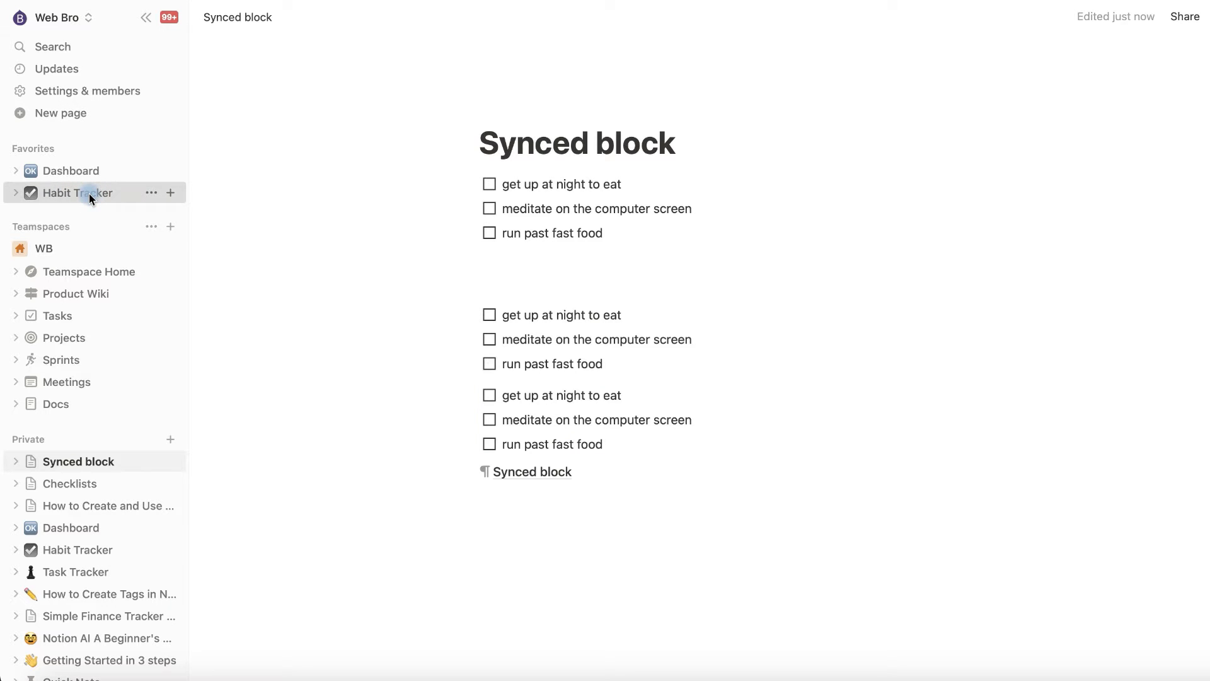
{"action": "scroll", "coordinate": [446, 419], "scroll_direction": "down", "scroll_amount": 3}
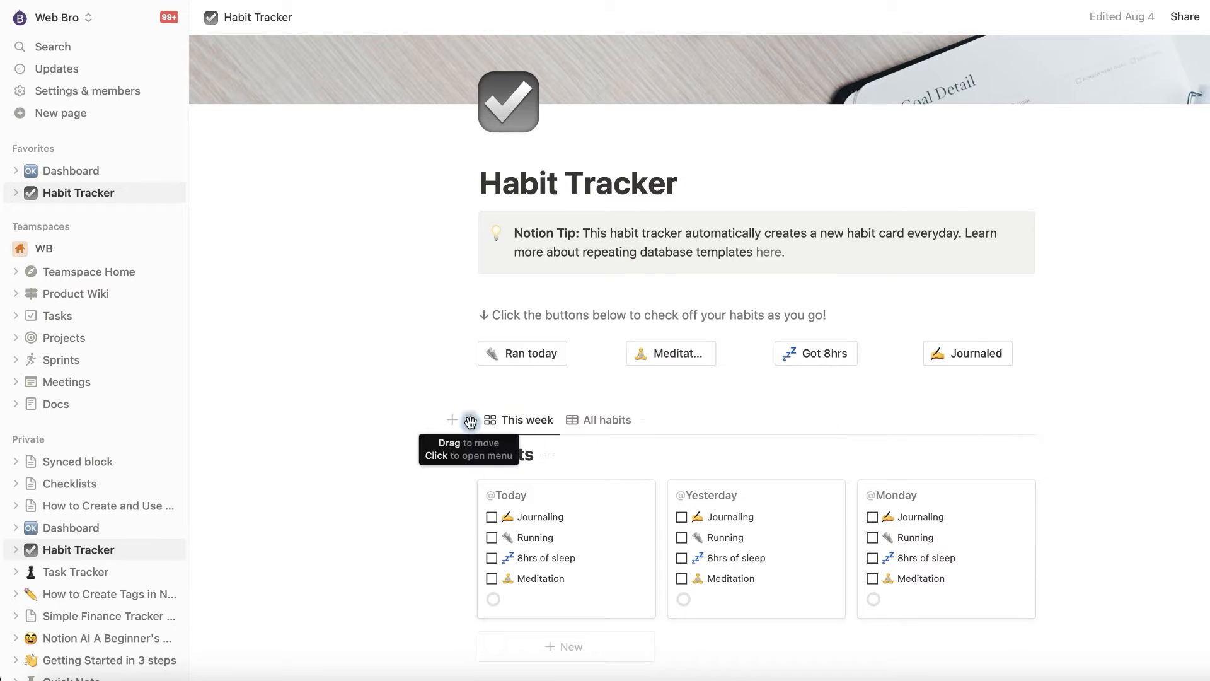
{"action": "left_click", "coordinate": [65, 171]}
{"action": "scroll", "coordinate": [454, 424], "scroll_direction": "down", "scroll_amount": 10}
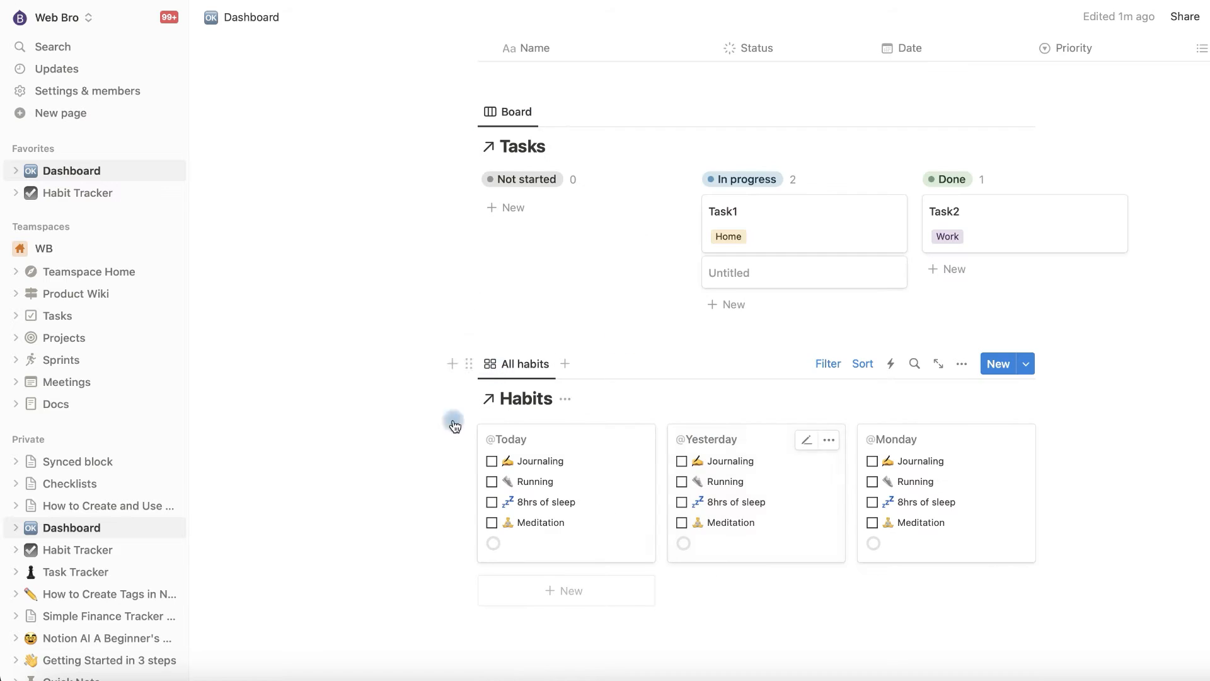
{"action": "scroll", "coordinate": [494, 451], "scroll_direction": "down", "scroll_amount": 1}
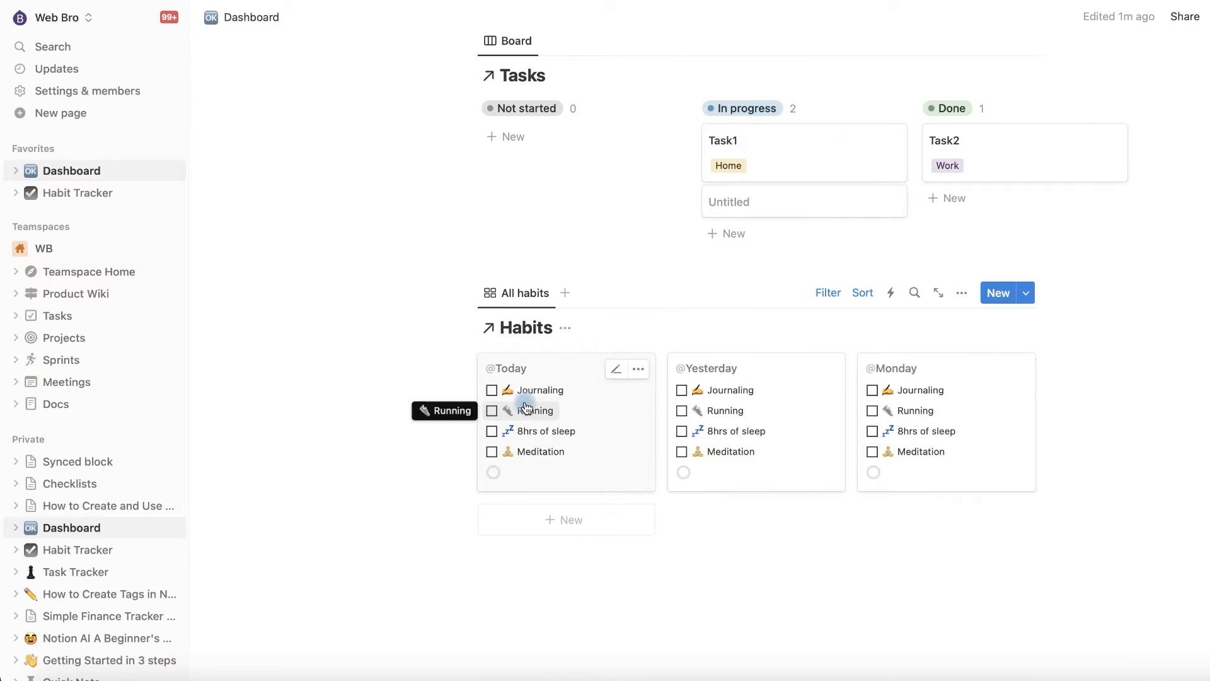
{"action": "left_click", "coordinate": [491, 391]}
{"action": "left_click", "coordinate": [78, 192]}
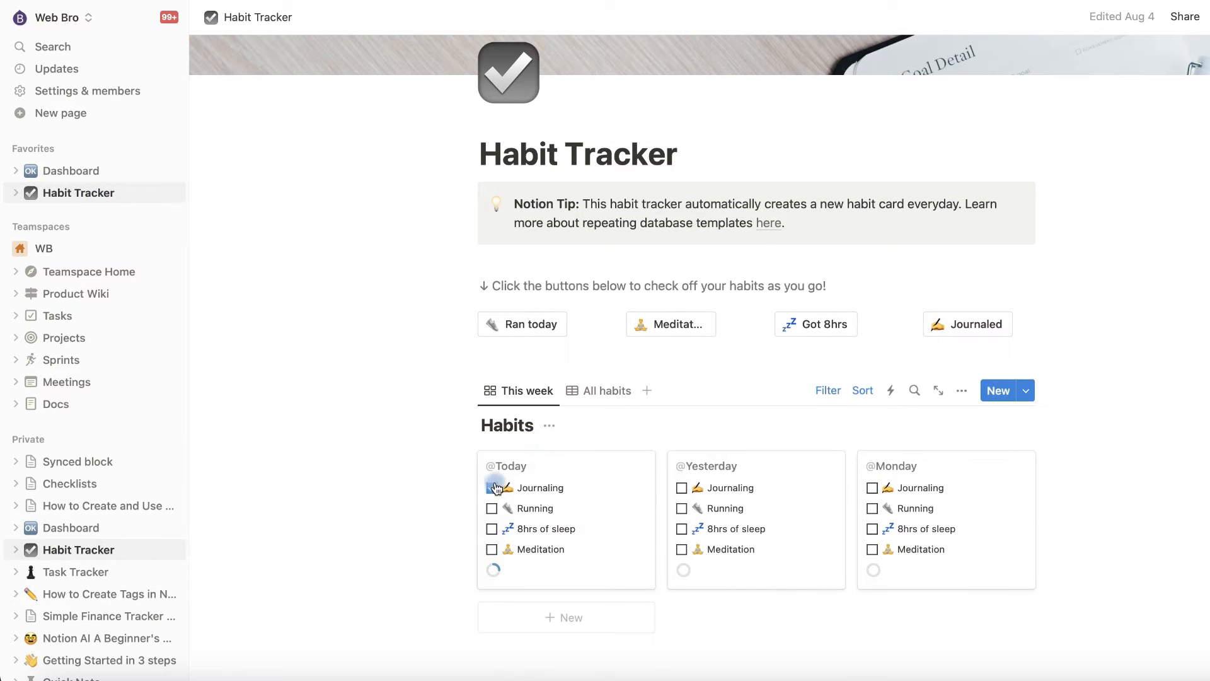
{"action": "left_click", "coordinate": [493, 488]}
- Switch the Habit Tracker's Habits database to the All habits view and move the Running column after Meditation
{"action": "left_click", "coordinate": [607, 391]}
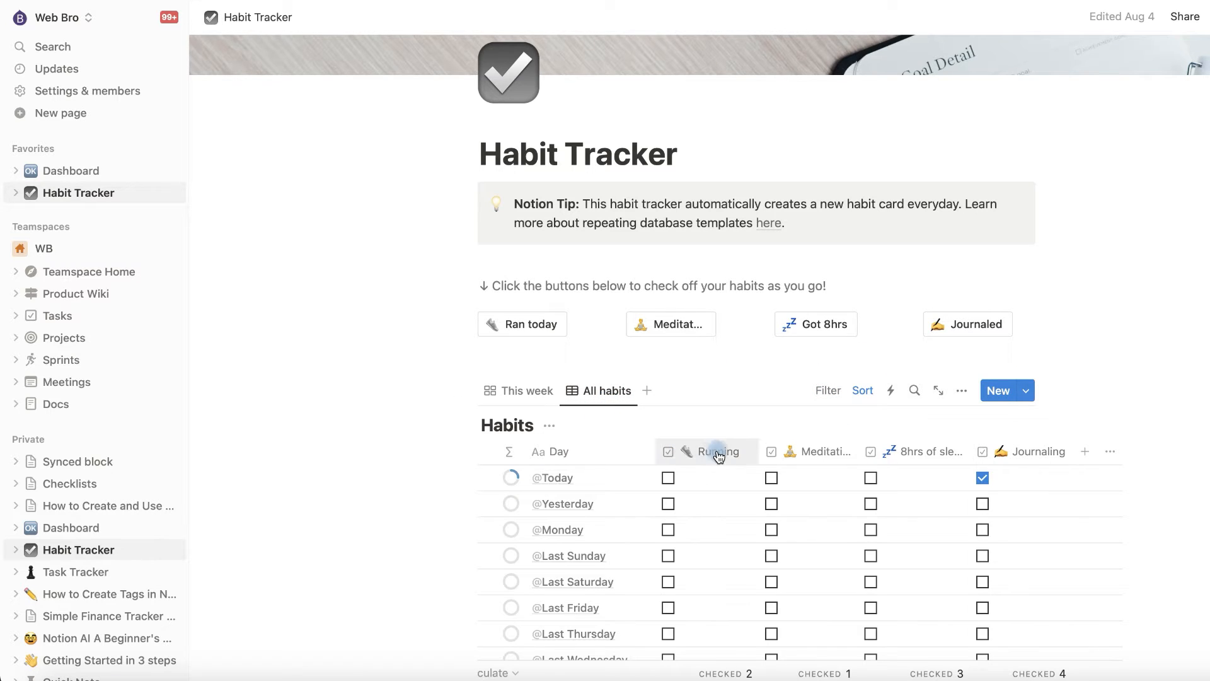
{"action": "left_click_drag", "start_coordinate": [751, 428], "coordinate": [817, 455]}
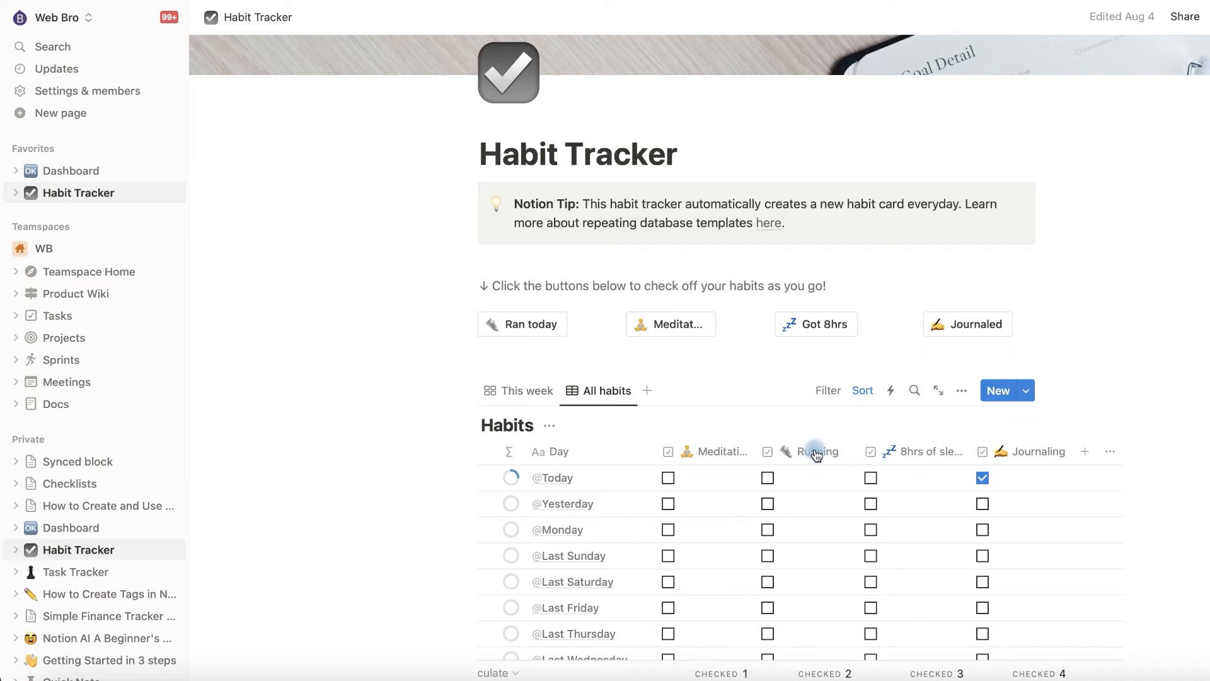
- Duplicate the Dashboard's All habits view with a Table layout and compare its column order with the Habit Tracker page
{"action": "left_click", "coordinate": [77, 171]}
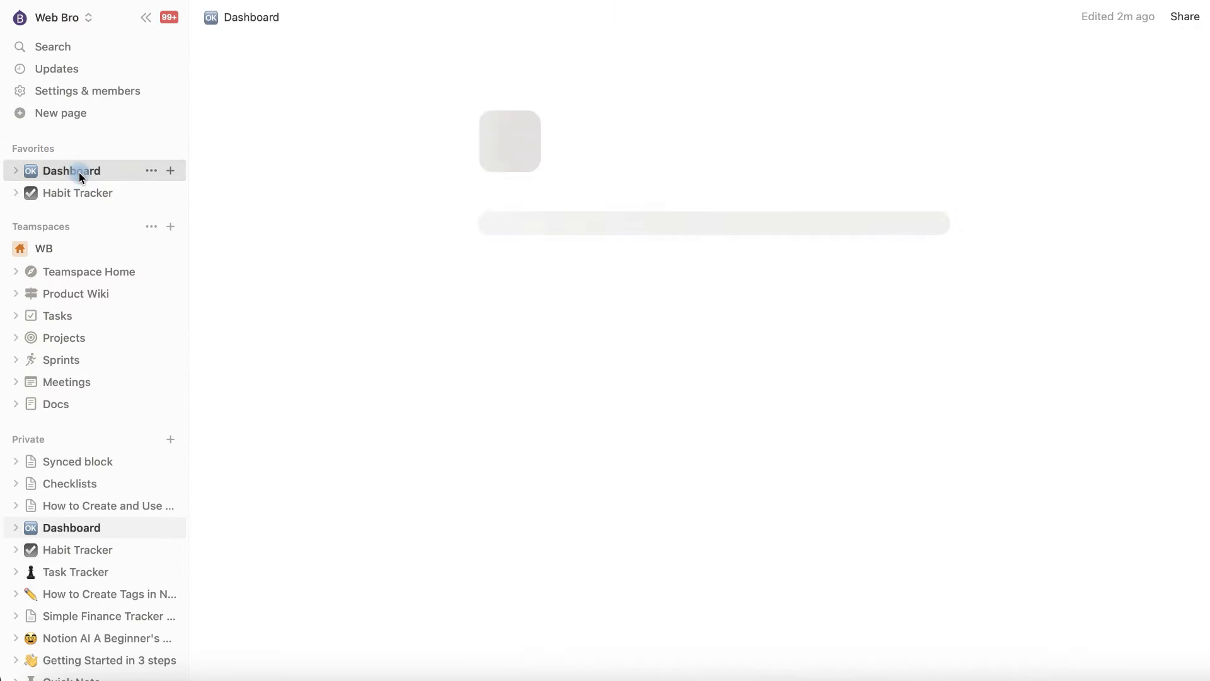
{"action": "scroll", "coordinate": [599, 440], "scroll_direction": "down", "scroll_amount": 2}
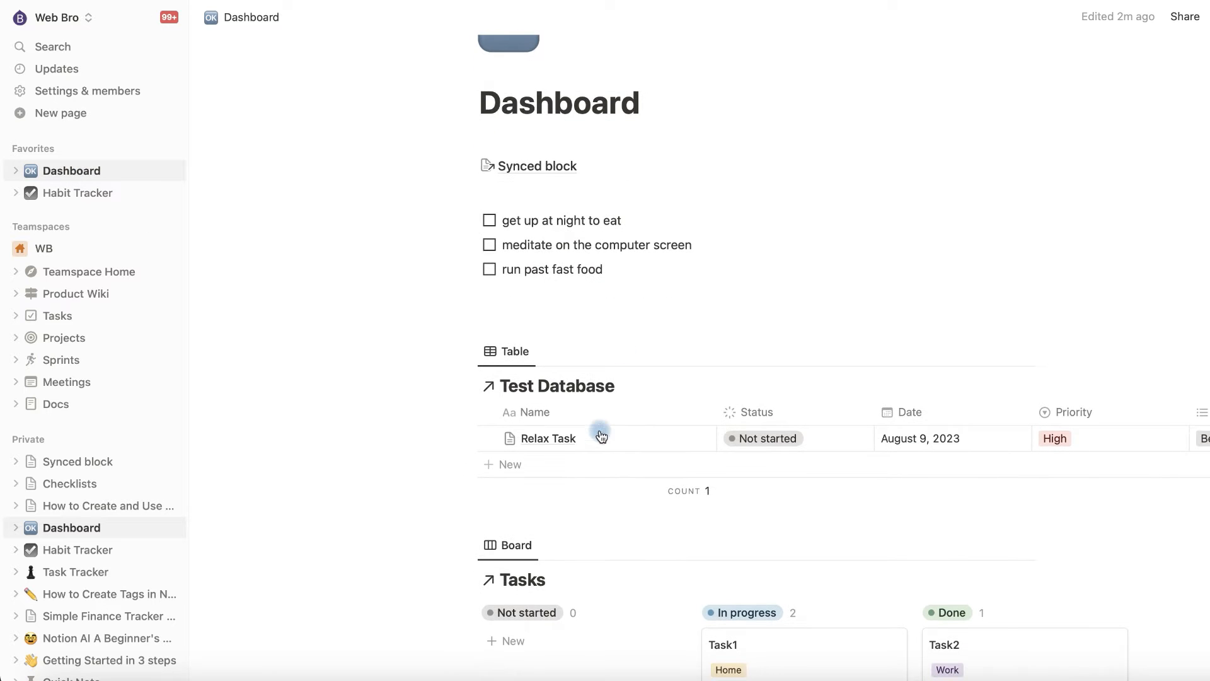
{"action": "scroll", "coordinate": [566, 351], "scroll_direction": "down", "scroll_amount": 9}
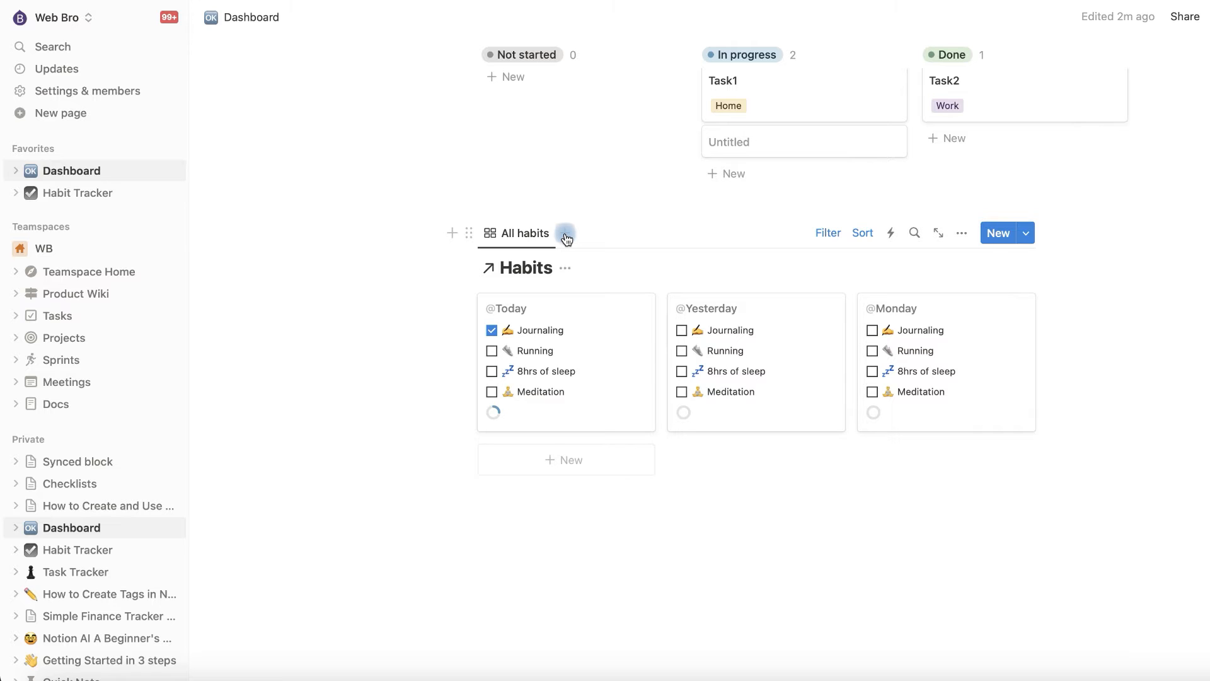
{"action": "scroll", "coordinate": [566, 238], "scroll_direction": "up", "scroll_amount": 3}
{"action": "left_click", "coordinate": [530, 414]}
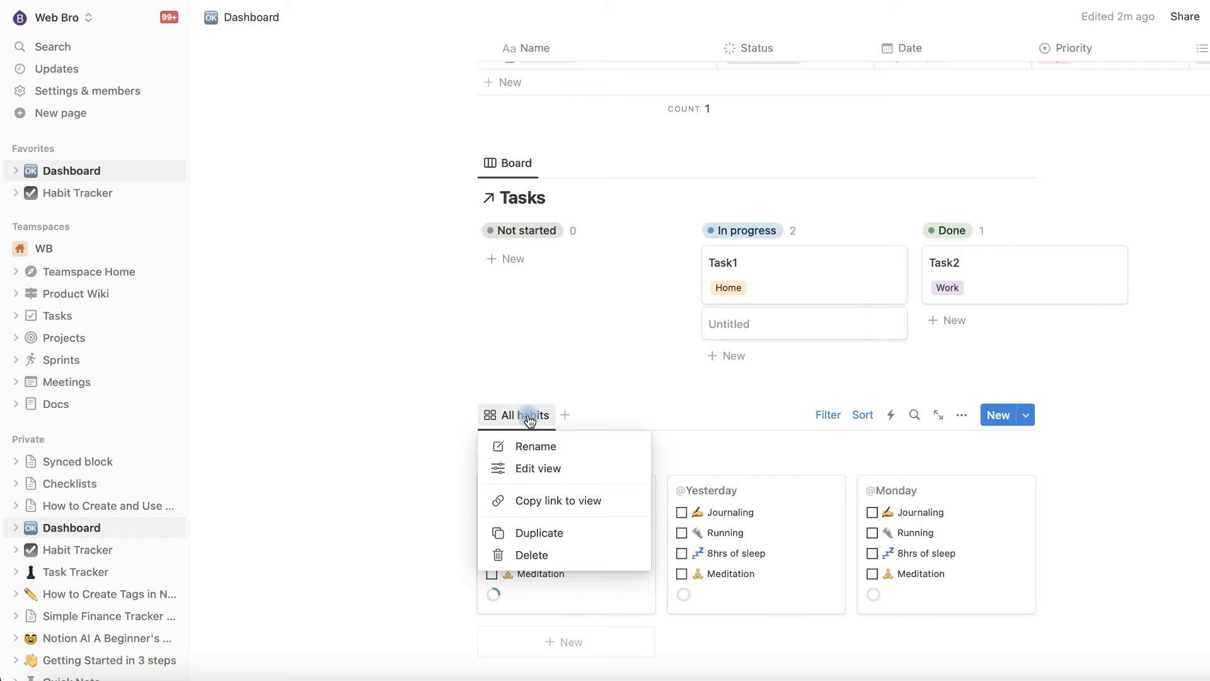
{"action": "left_click", "coordinate": [571, 534]}
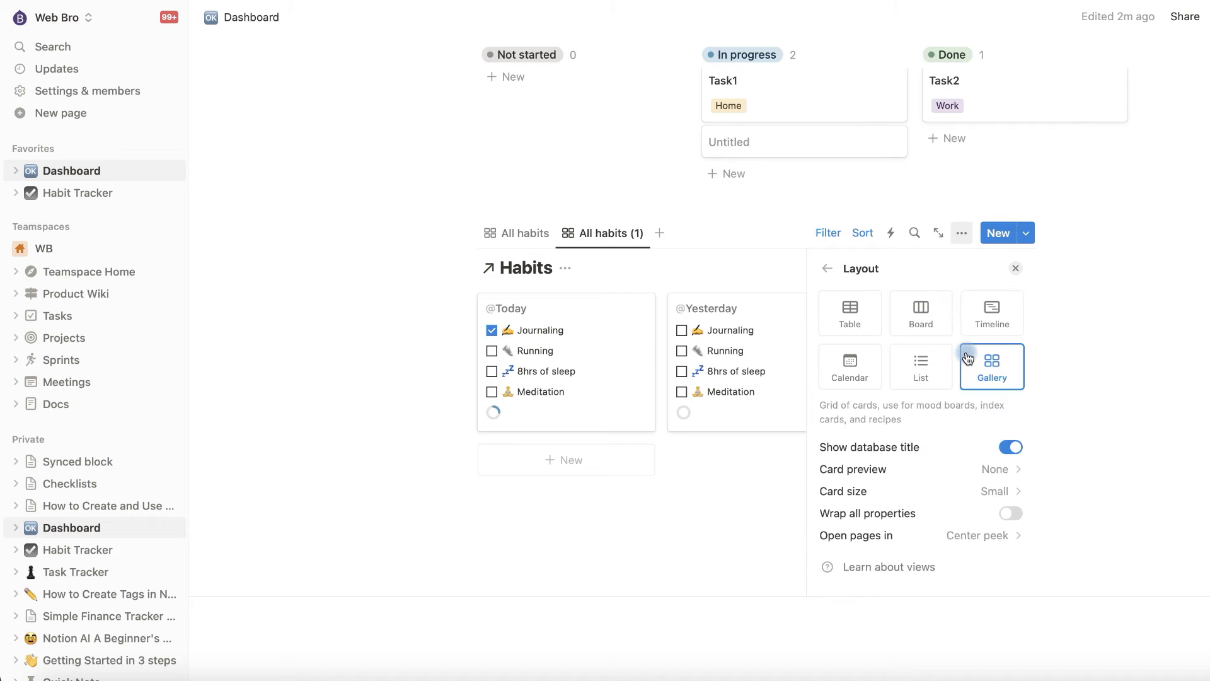
{"action": "left_click", "coordinate": [852, 317]}
{"action": "left_click", "coordinate": [678, 307]}
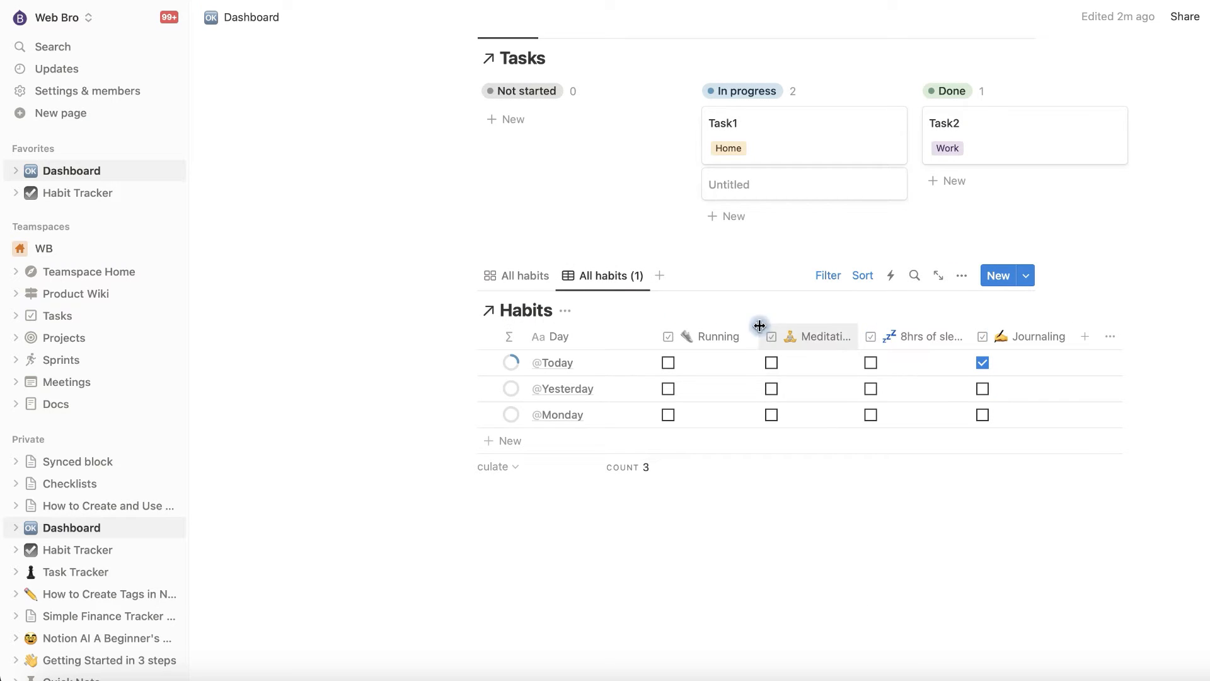
{"action": "left_click", "coordinate": [78, 193]}
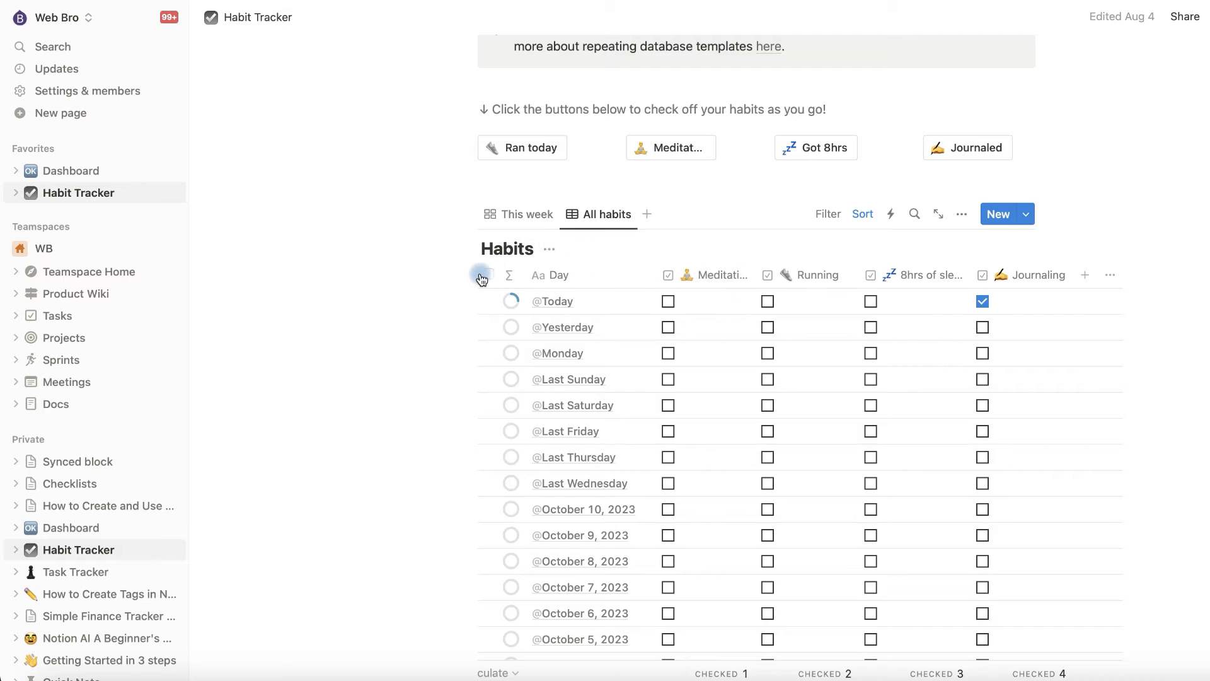
{"action": "scroll", "coordinate": [480, 278], "scroll_direction": "up", "scroll_amount": 3}
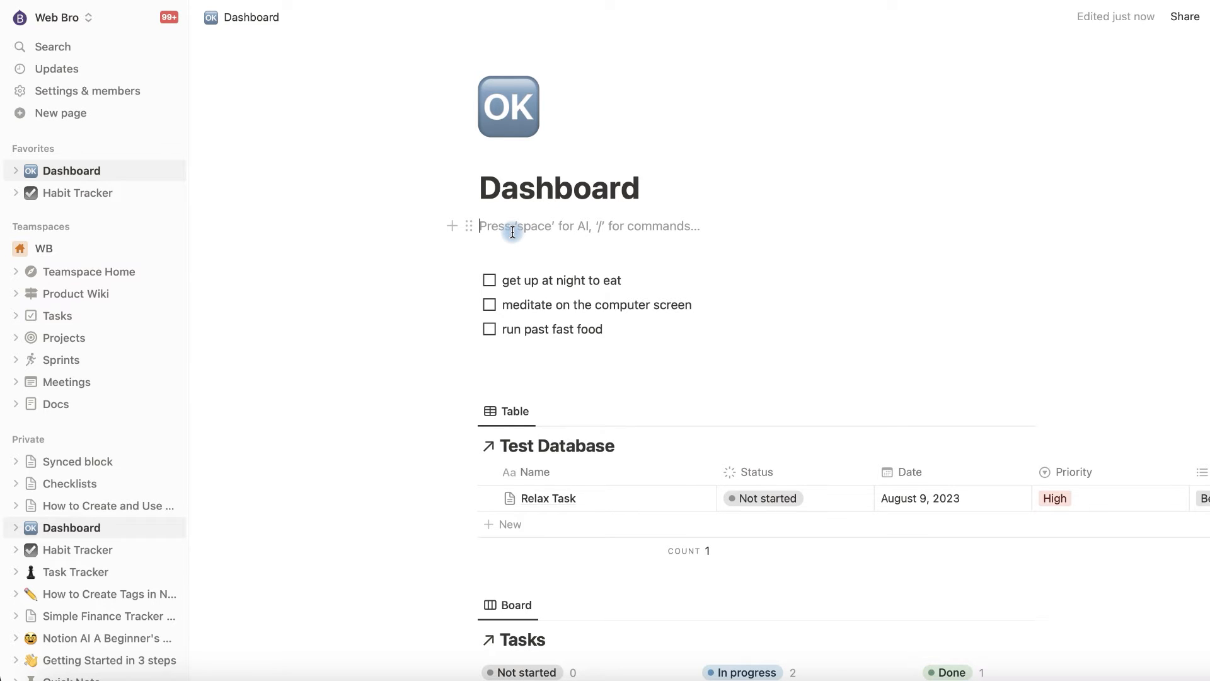
- Insert a synced block under the Dashboard title and add a table view of the existing Habits database inside it
{"action": "type", "text": "/sy"}
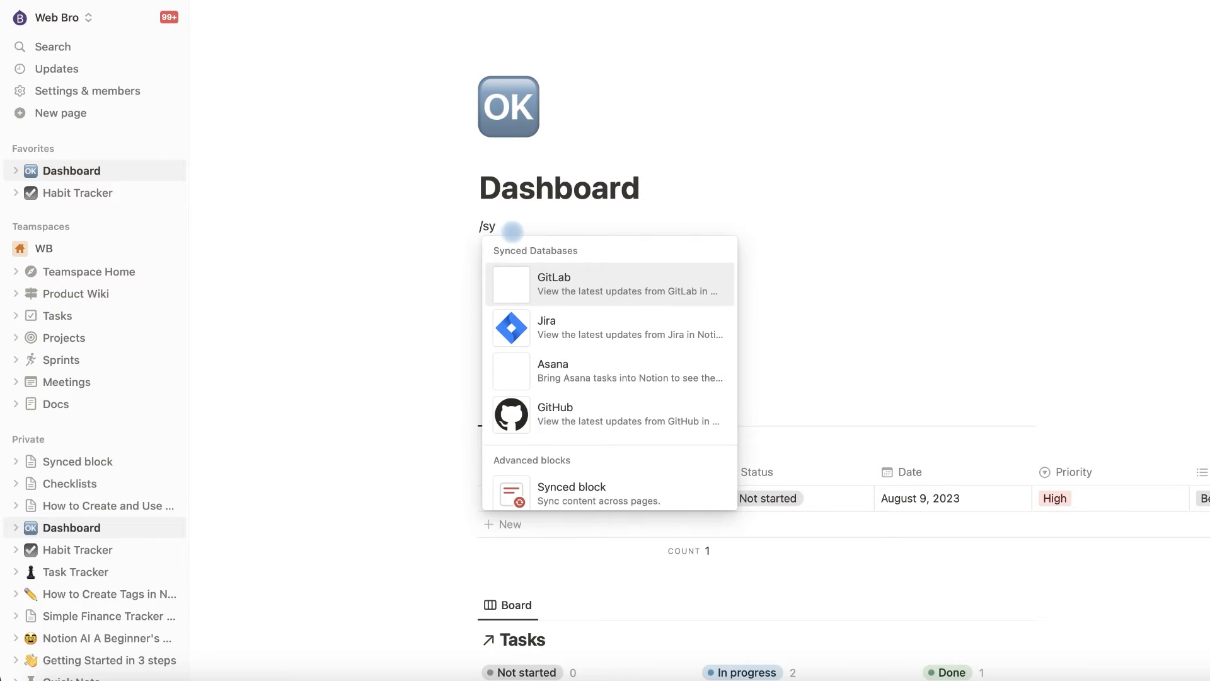
{"action": "left_click", "coordinate": [586, 489]}
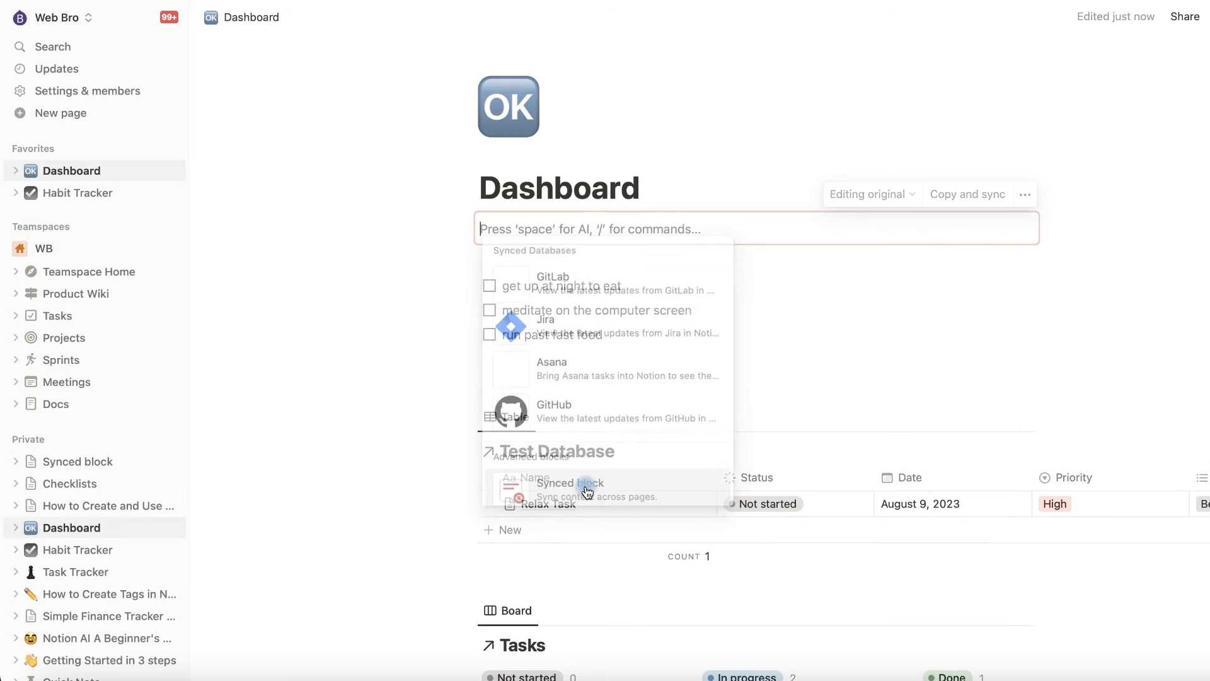
{"action": "type", "text": "/ta"}
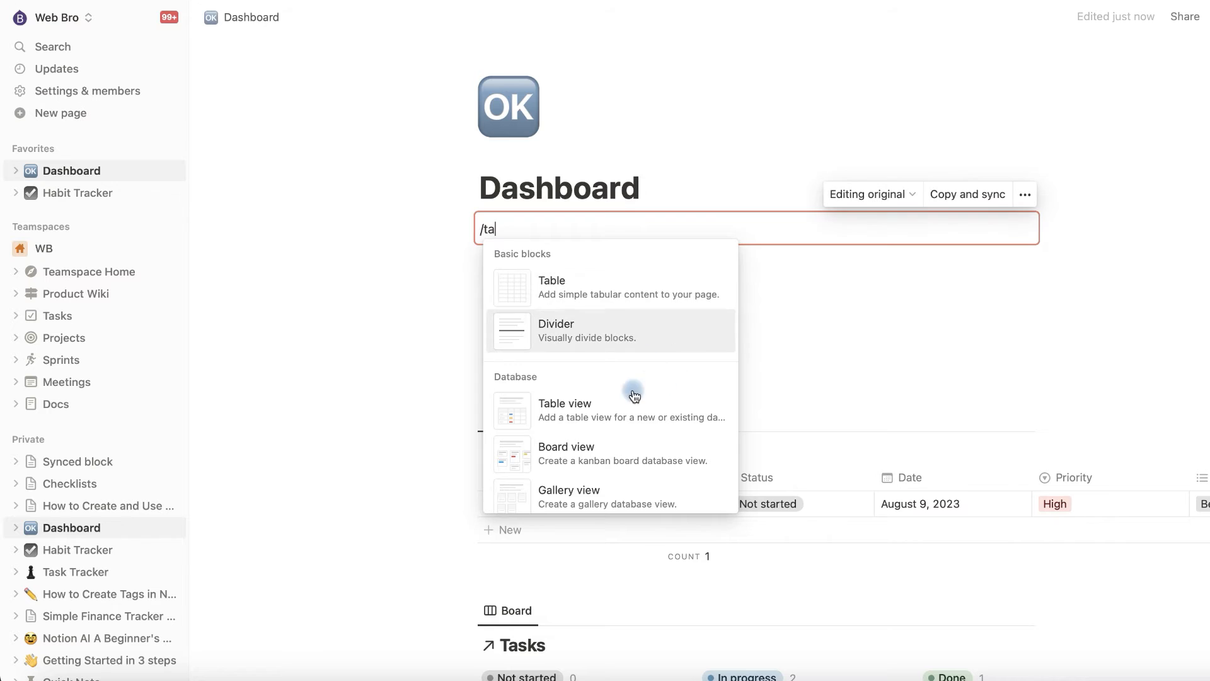
{"action": "left_click", "coordinate": [589, 408]}
{"action": "left_click", "coordinate": [873, 336]}
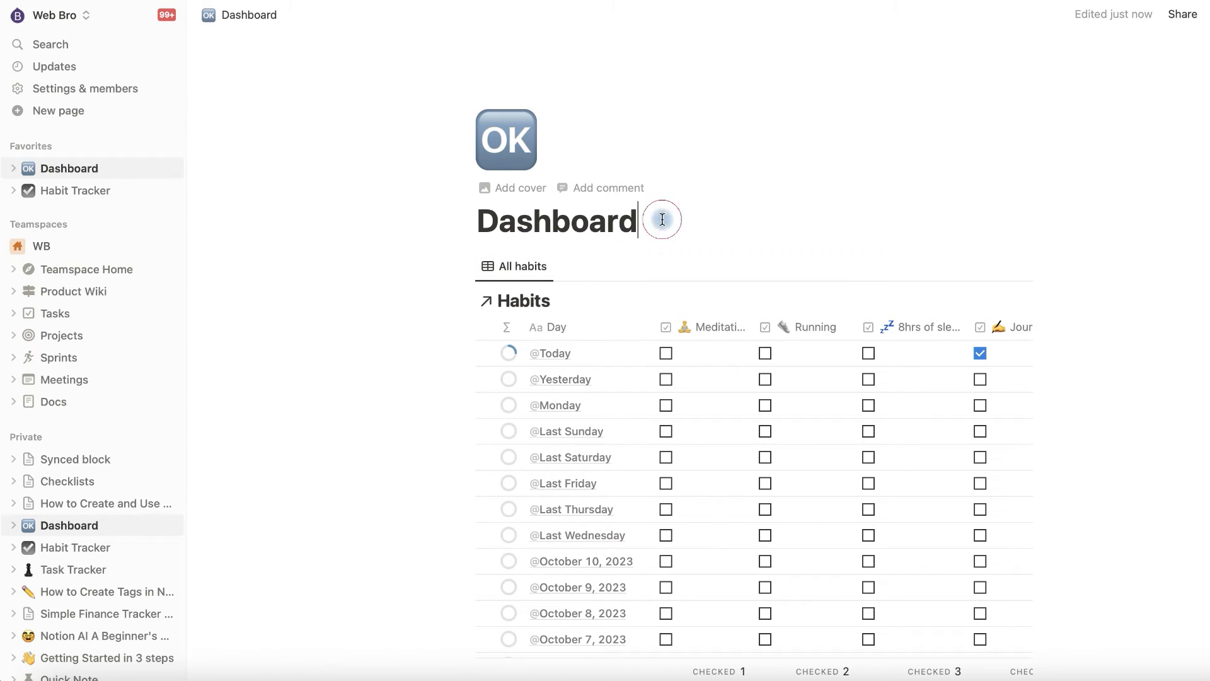
- Add an empty line below the Dashboard title and copy the synced block containing the Habits table for syncing elsewhere
{"action": "key", "text": "Return"}
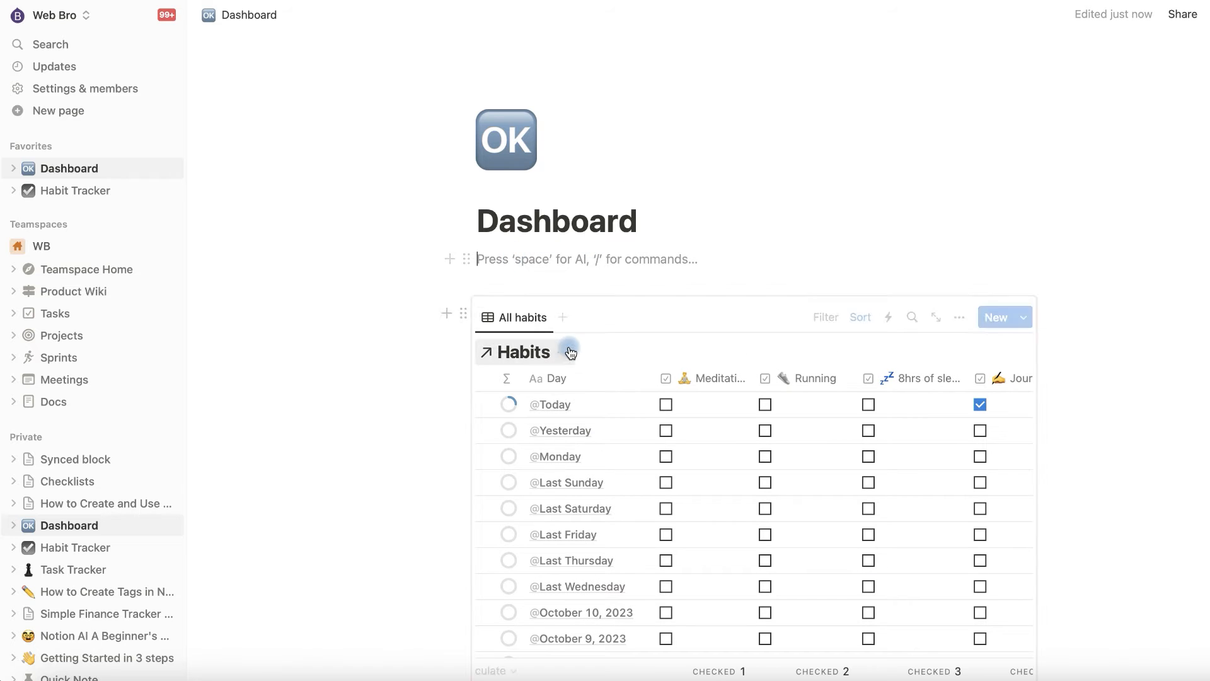
{"action": "left_click", "coordinate": [462, 314]}
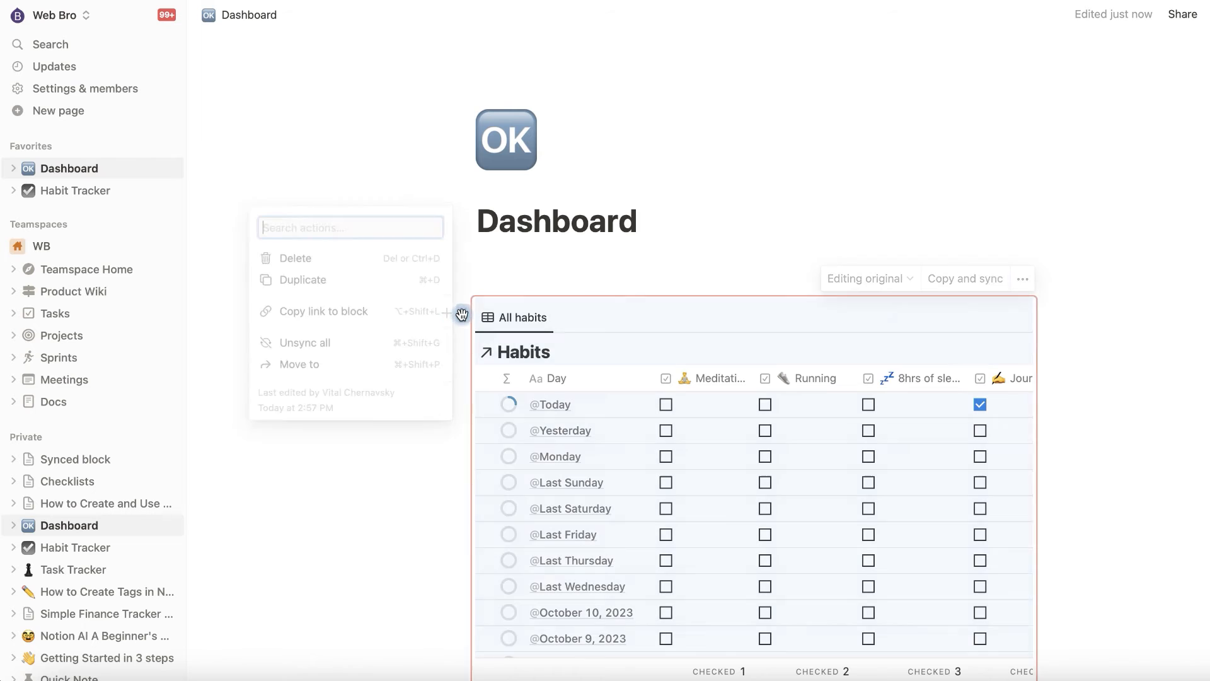
{"action": "left_click", "coordinate": [959, 280]}
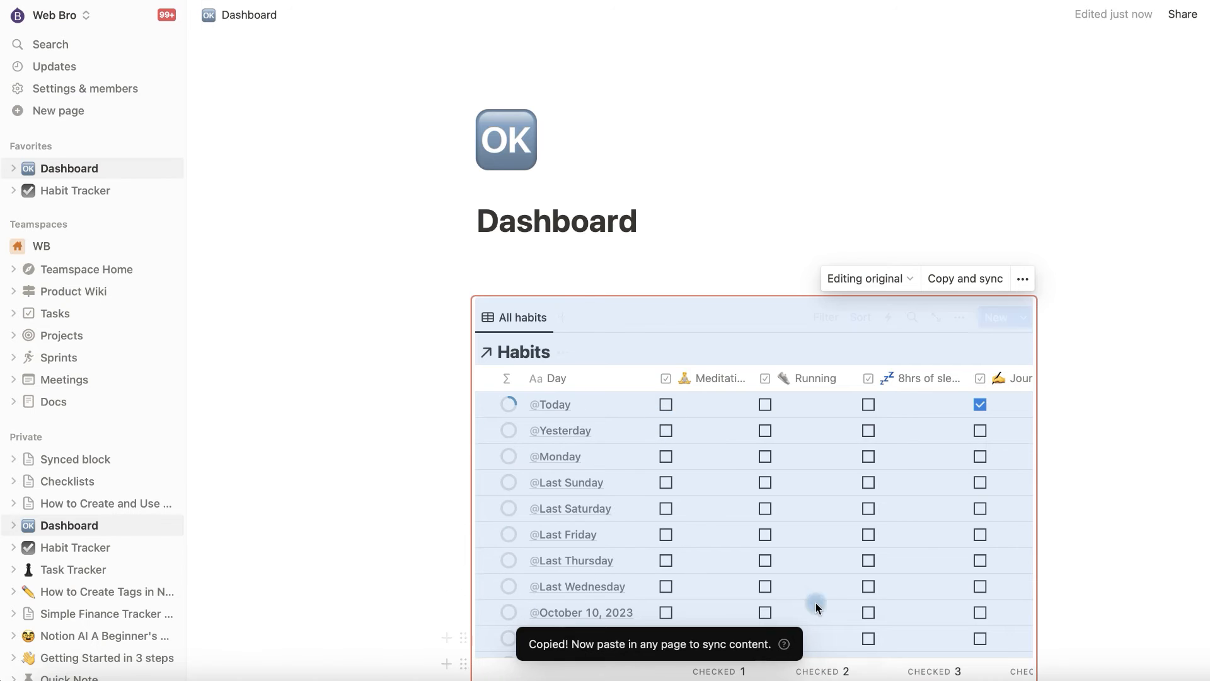
- Paste a synced copy of the Habits block on the empty line under the Dashboard title
{"action": "left_click", "coordinate": [505, 255]}
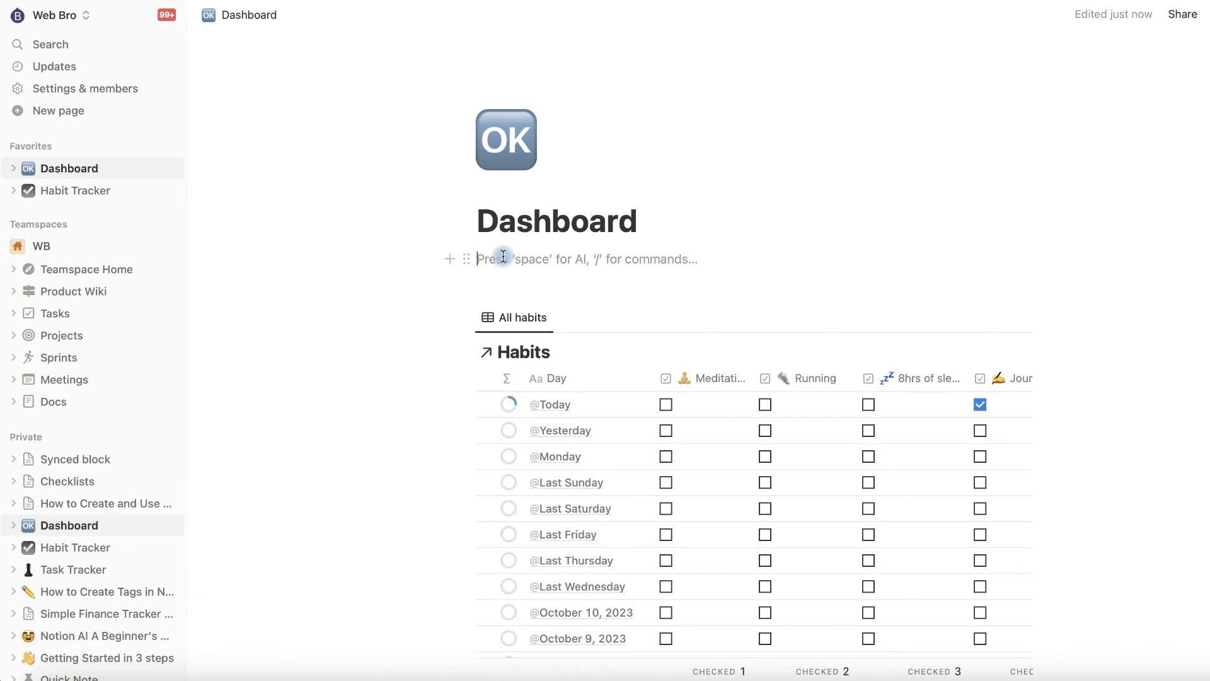
{"action": "key", "text": "super+v"}
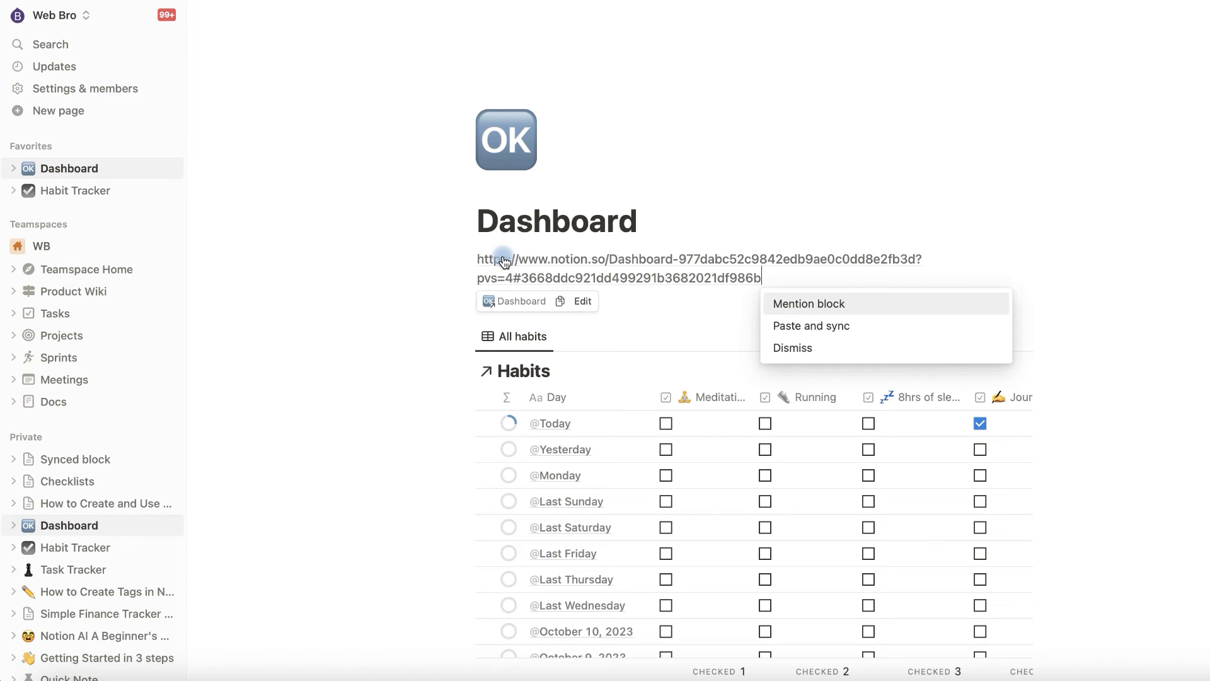
{"action": "left_click", "coordinate": [890, 327]}
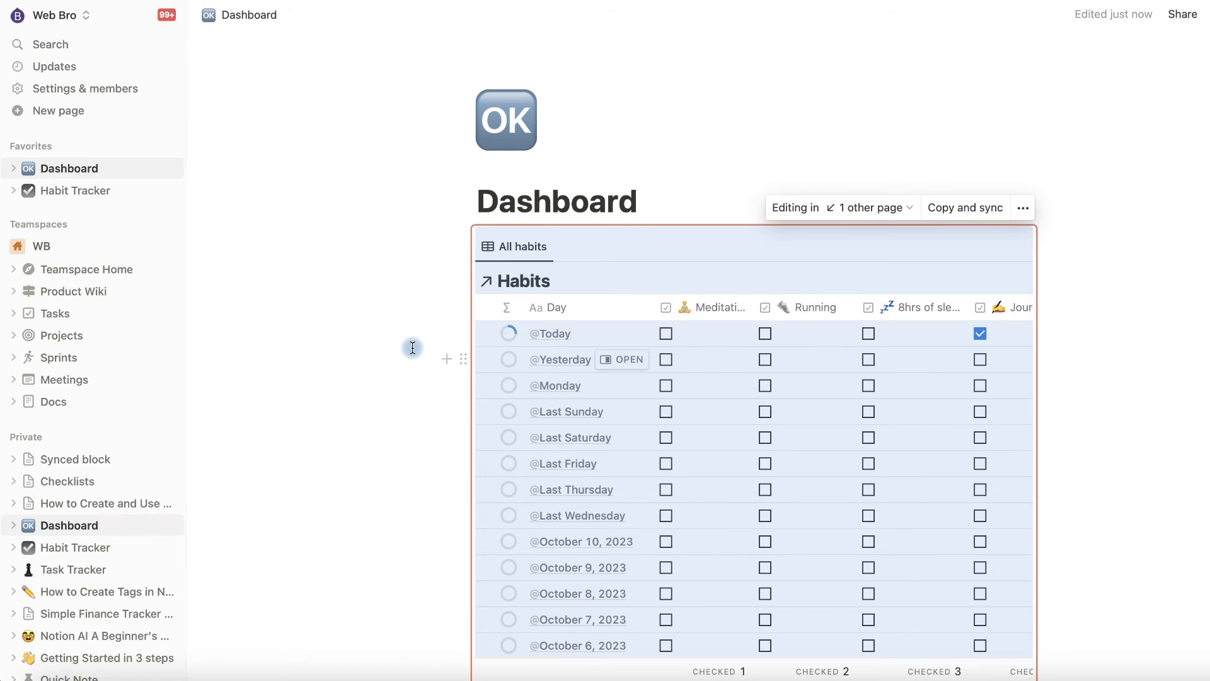
- In the lower synced Habits table, move the 8hrs of sleep column to just after Day and Meditation after Journaling
{"action": "scroll", "coordinate": [412, 348], "scroll_direction": "down", "scroll_amount": 20}
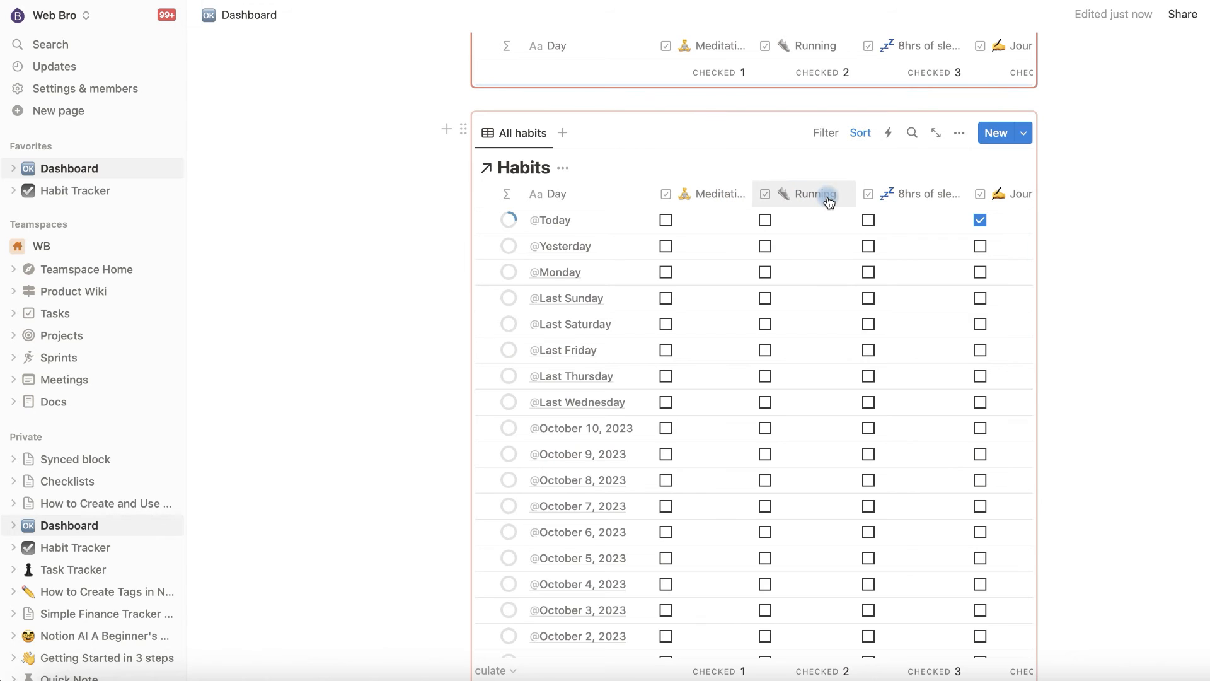
{"action": "left_click_drag", "start_coordinate": [913, 193], "coordinate": [701, 195]}
{"action": "left_click_drag", "start_coordinate": [811, 197], "coordinate": [991, 197]}
{"action": "left_click", "coordinate": [449, 181]}
{"action": "scroll", "coordinate": [448, 181], "scroll_direction": "up", "scroll_amount": 20}
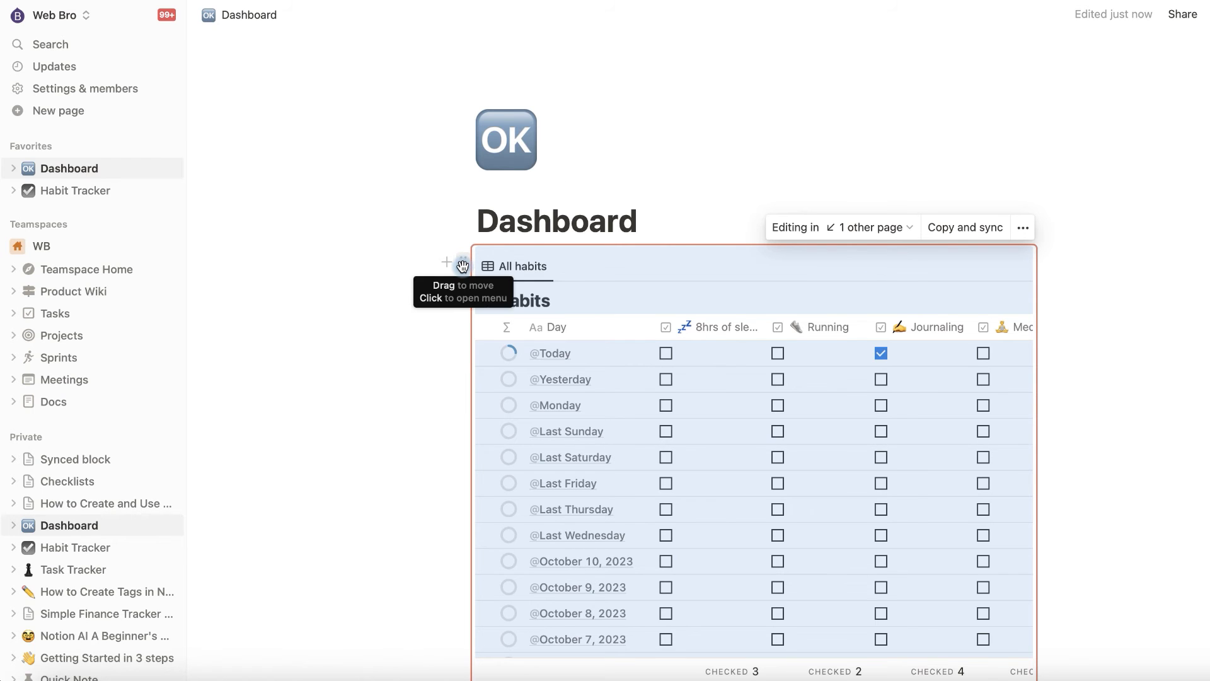
- Copy the synced Habits block directly under the Dashboard title for syncing to another page
{"action": "left_click", "coordinate": [462, 266]}
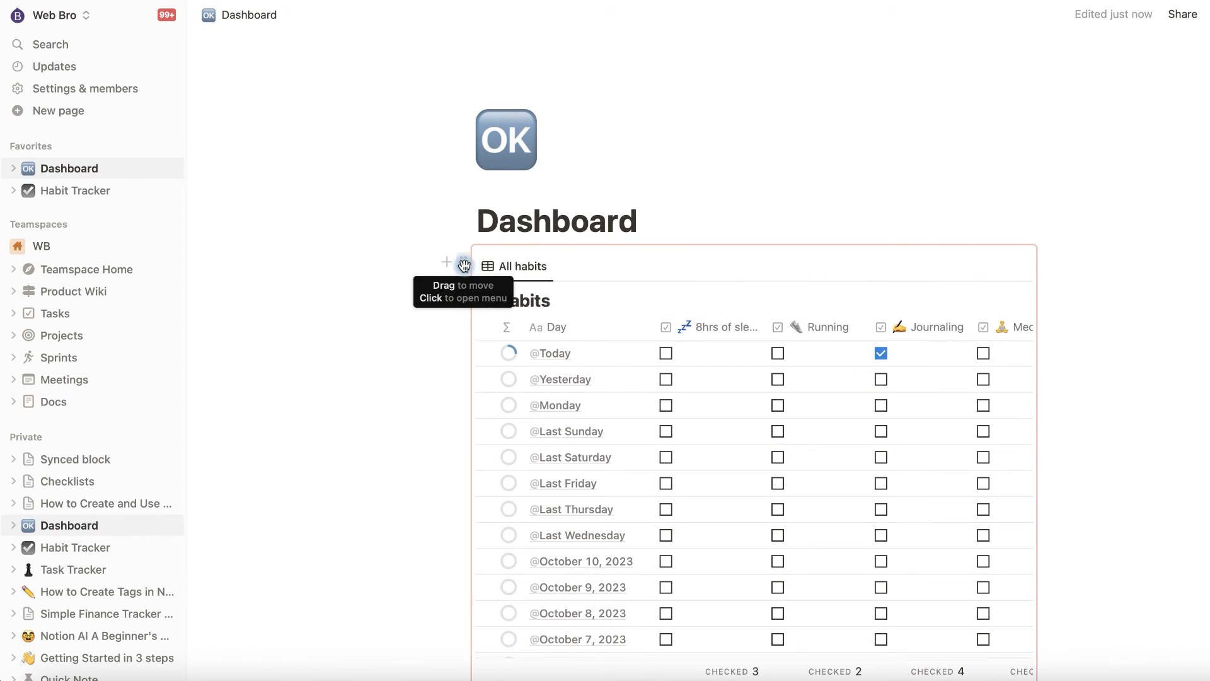
{"action": "left_click", "coordinate": [464, 266]}
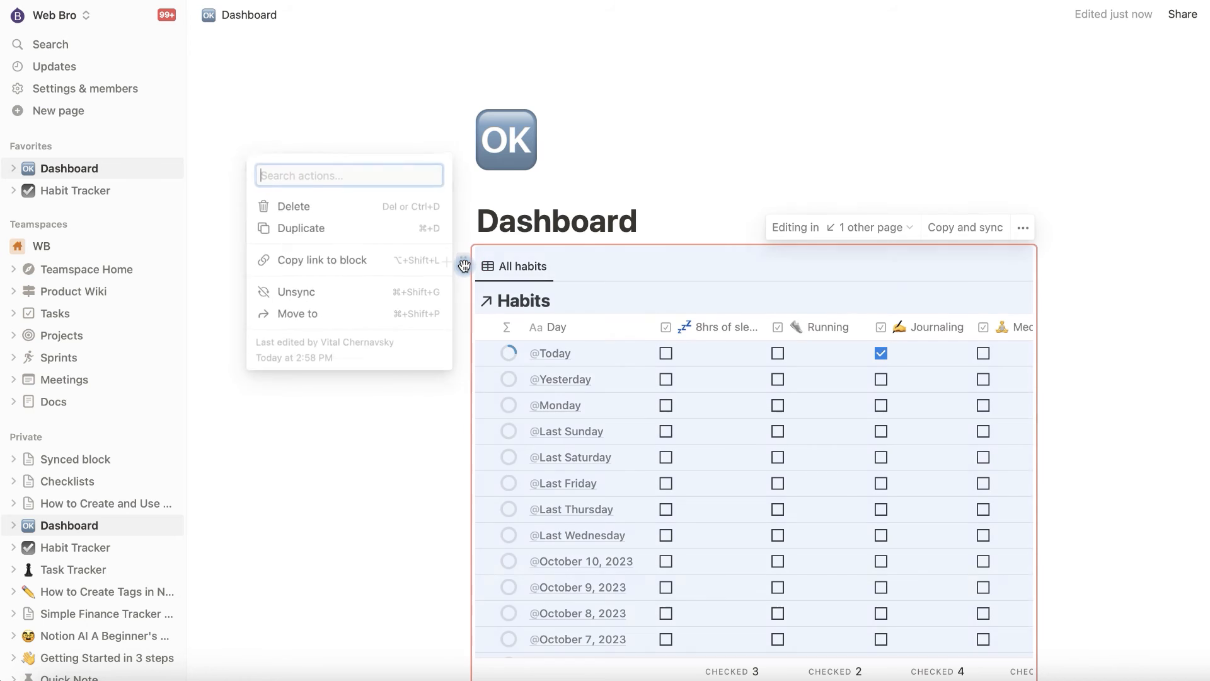
{"action": "left_click", "coordinate": [965, 229]}
{"action": "left_click", "coordinate": [964, 229]}
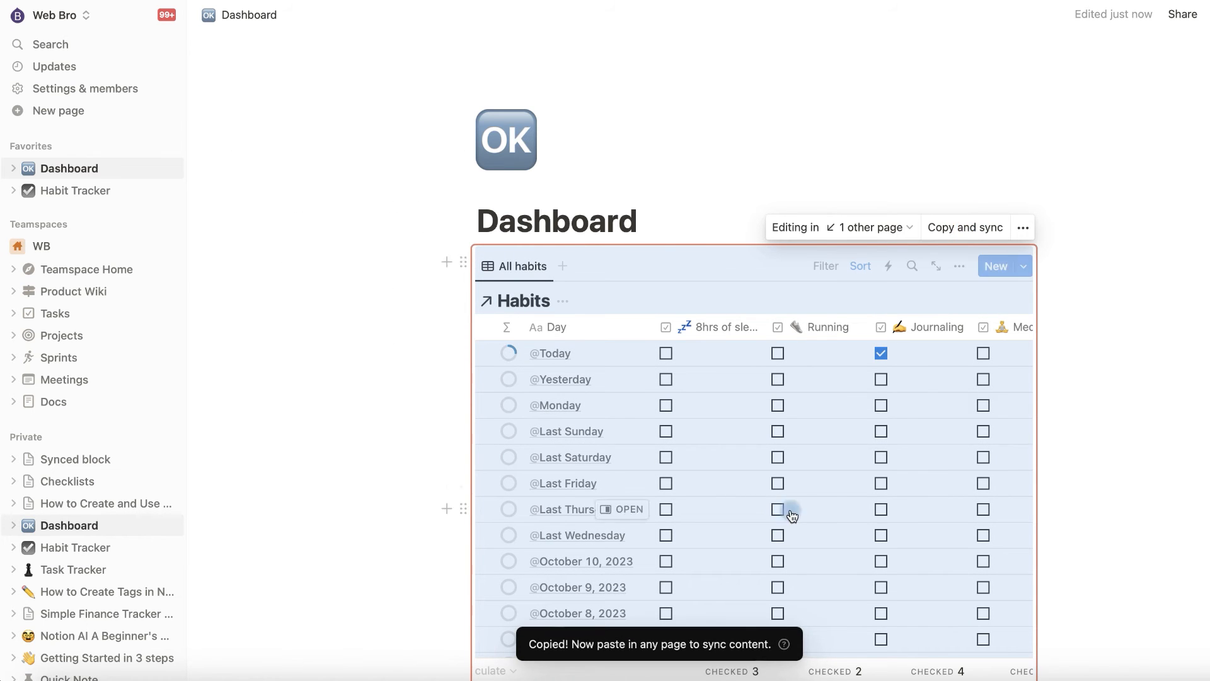
- Paste the copied Habits block as a synced block on the Habit Tracker page, directly below the Notion Tip callout
{"action": "left_click", "coordinate": [72, 191]}
{"action": "scroll", "coordinate": [476, 519], "scroll_direction": "down", "scroll_amount": 10}
{"action": "scroll", "coordinate": [476, 521], "scroll_direction": "up", "scroll_amount": 5}
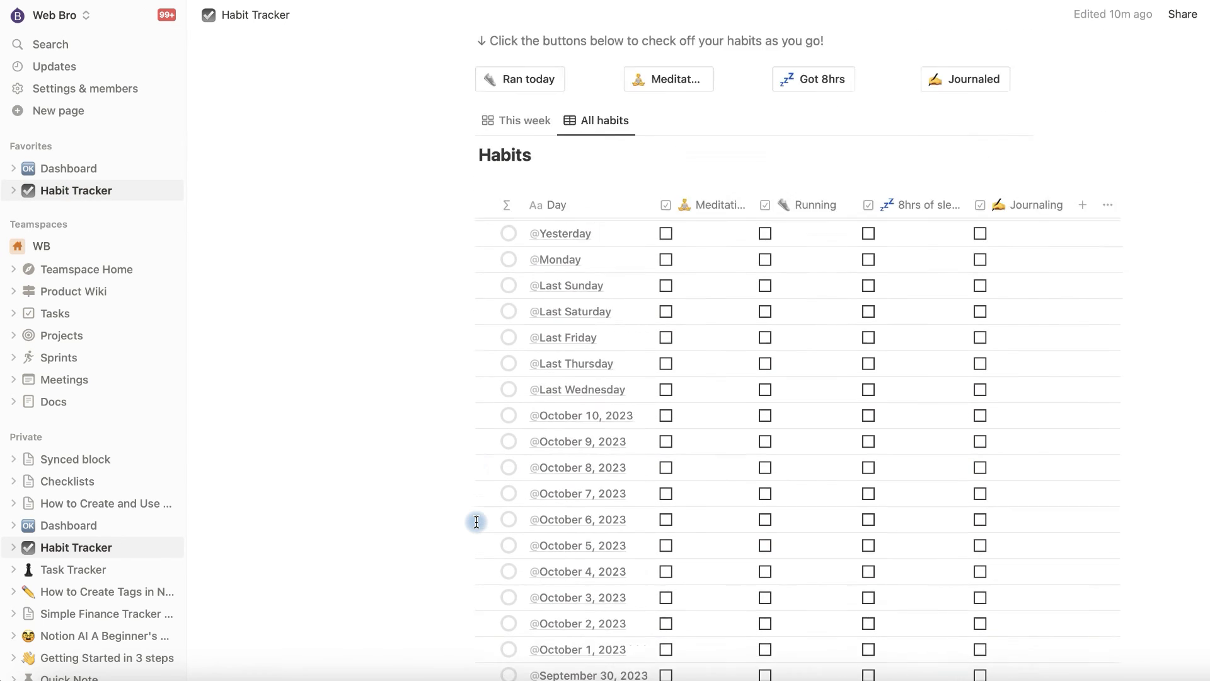
{"action": "scroll", "coordinate": [476, 521], "scroll_direction": "up", "scroll_amount": 3}
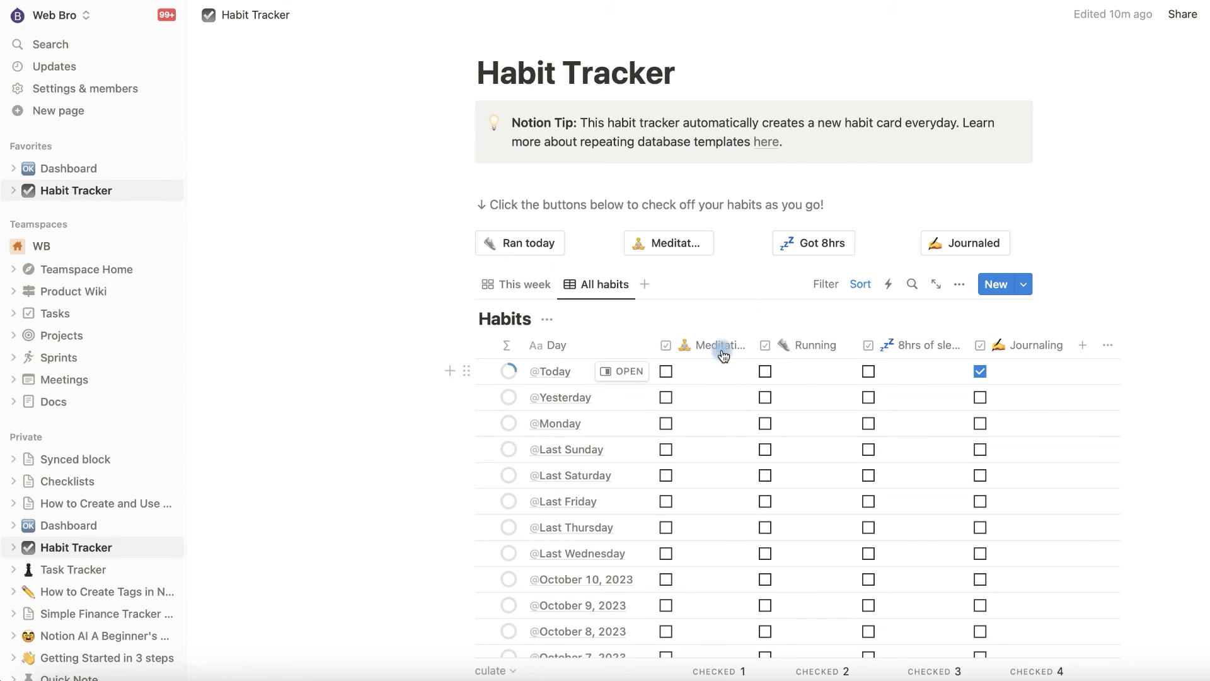
{"action": "scroll", "coordinate": [813, 183], "scroll_direction": "up", "scroll_amount": 2}
{"action": "left_click", "coordinate": [589, 226]}
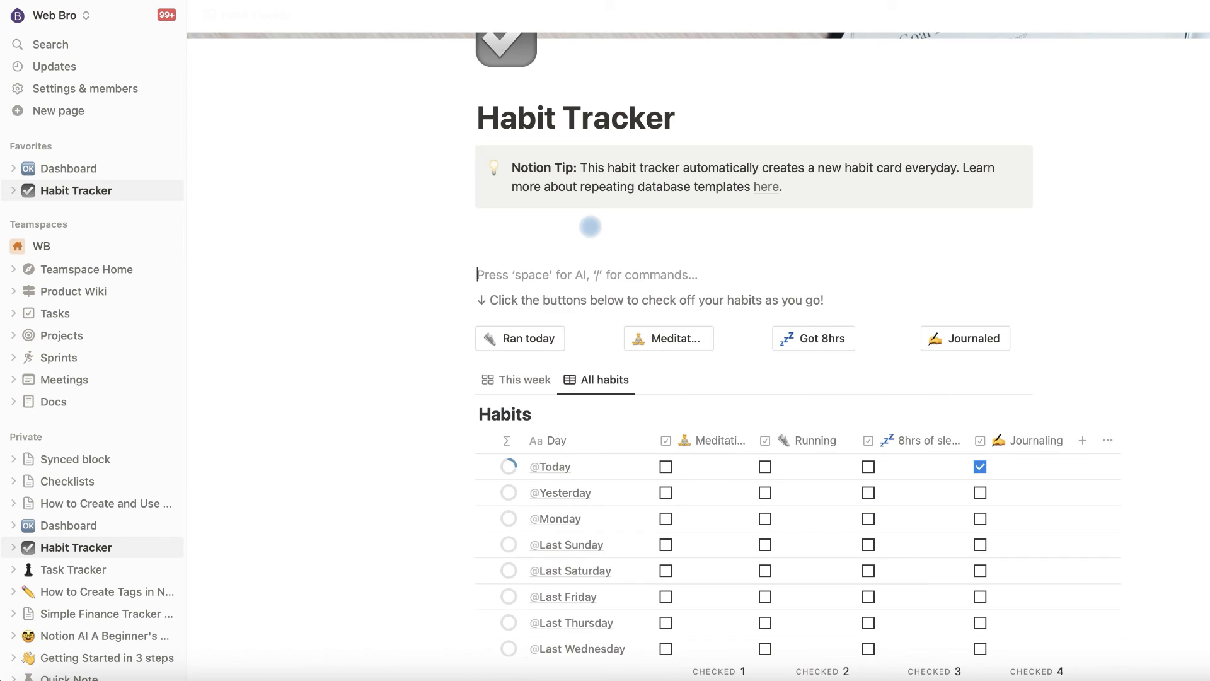
{"action": "key", "text": "super+z"}
{"action": "left_click", "coordinate": [503, 229]}
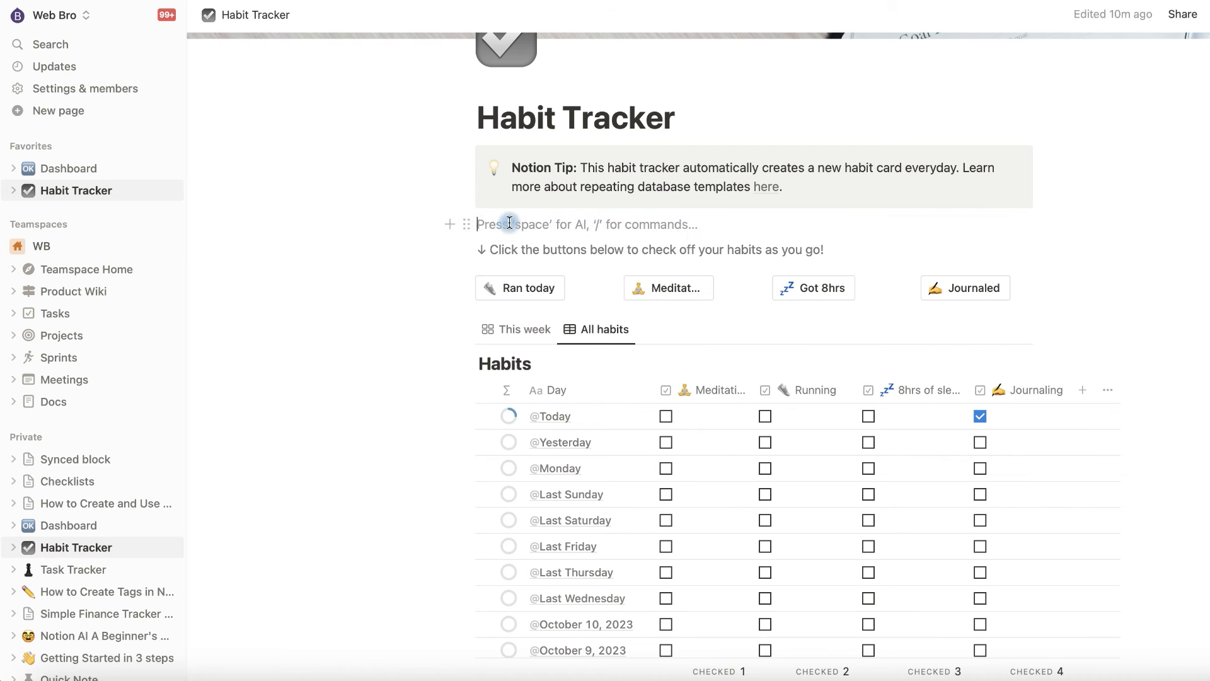
{"action": "key", "text": "super+v"}
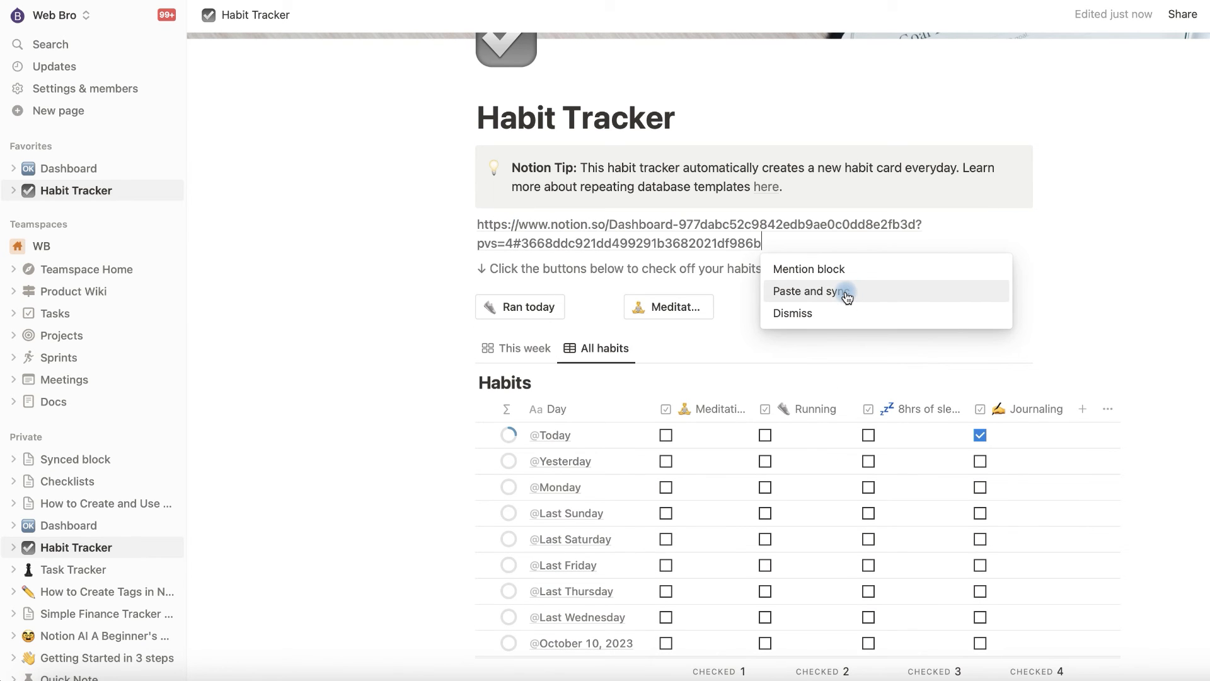
{"action": "left_click", "coordinate": [846, 297]}
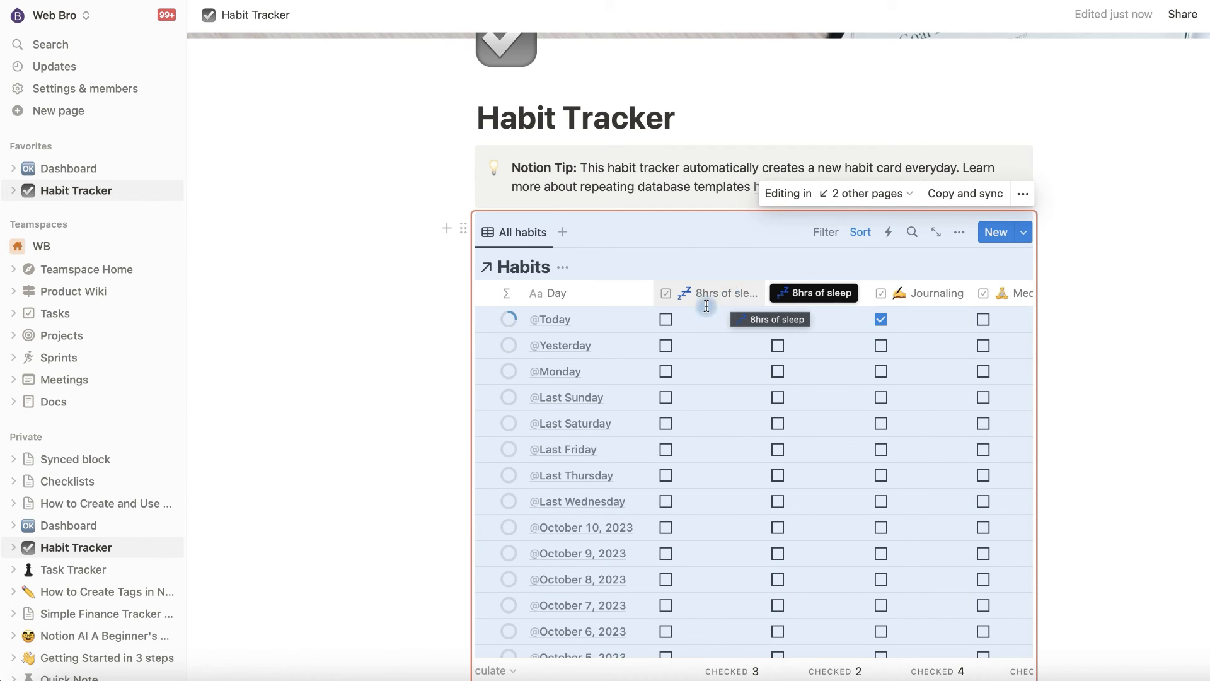
- Check 8hrs of sleep for Today, Last Sunday, Last Friday, October 10, 2023 and October 8, 2023 in the synced table
{"action": "left_click", "coordinate": [666, 319]}
{"action": "left_click", "coordinate": [666, 397]}
{"action": "left_click", "coordinate": [666, 449]}
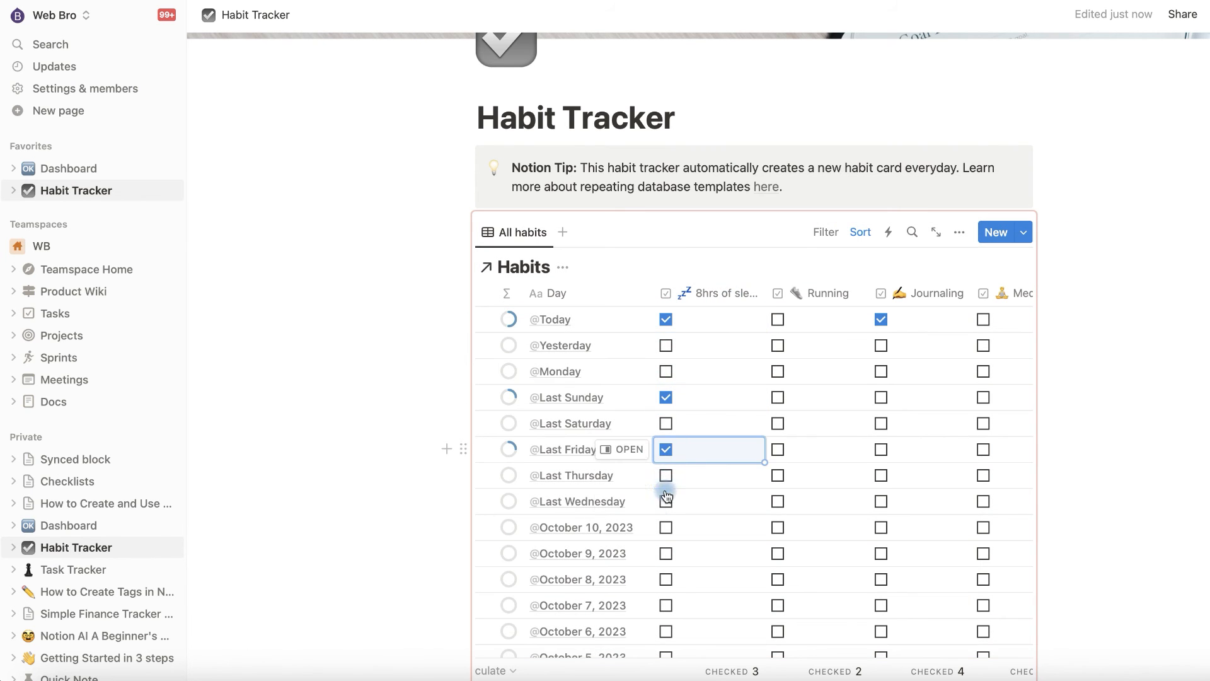
{"action": "left_click", "coordinate": [666, 527]}
{"action": "left_click", "coordinate": [666, 579]}
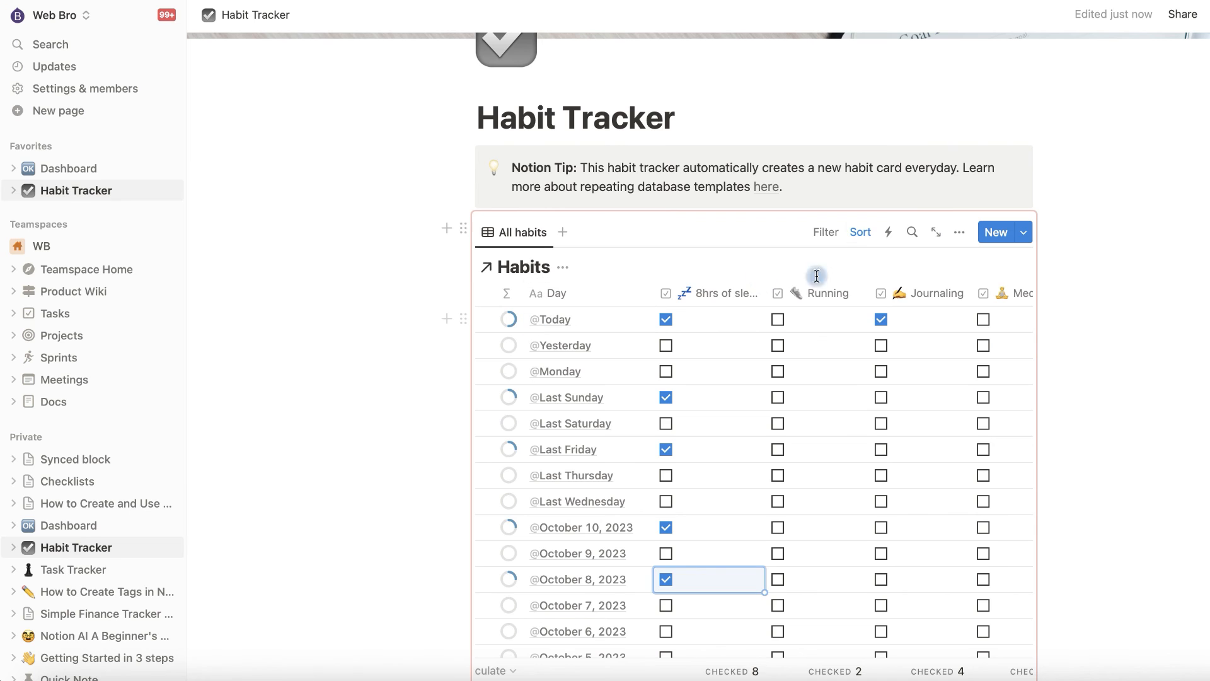
- Set the synced Habits table's Created time sort to ascending and open the Dashboard page to compare its copy
{"action": "left_click", "coordinate": [864, 234]}
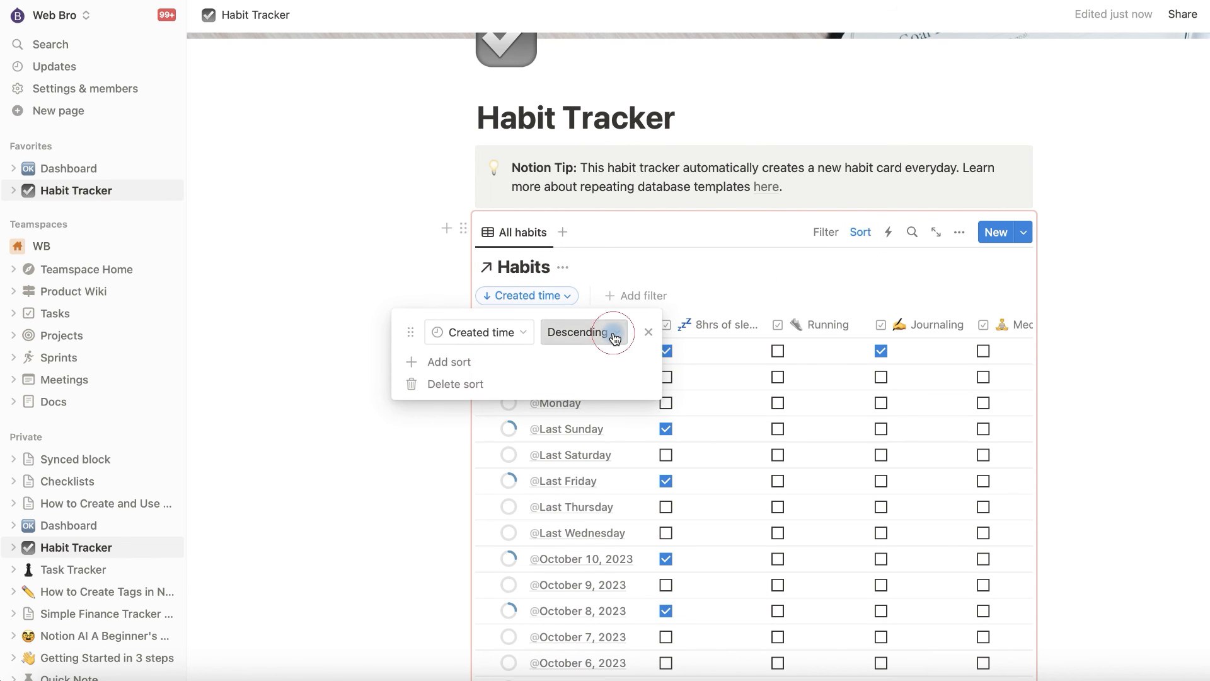
{"action": "left_click", "coordinate": [605, 332]}
{"action": "left_click", "coordinate": [602, 361]}
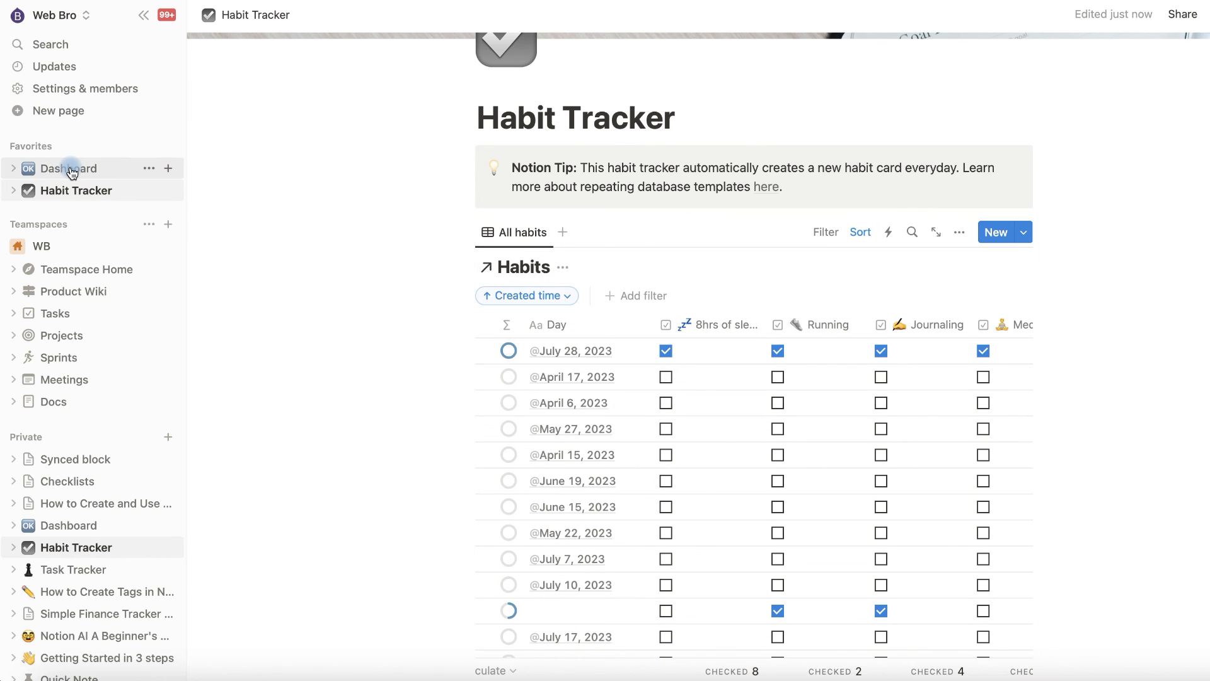
{"action": "left_click", "coordinate": [71, 169]}
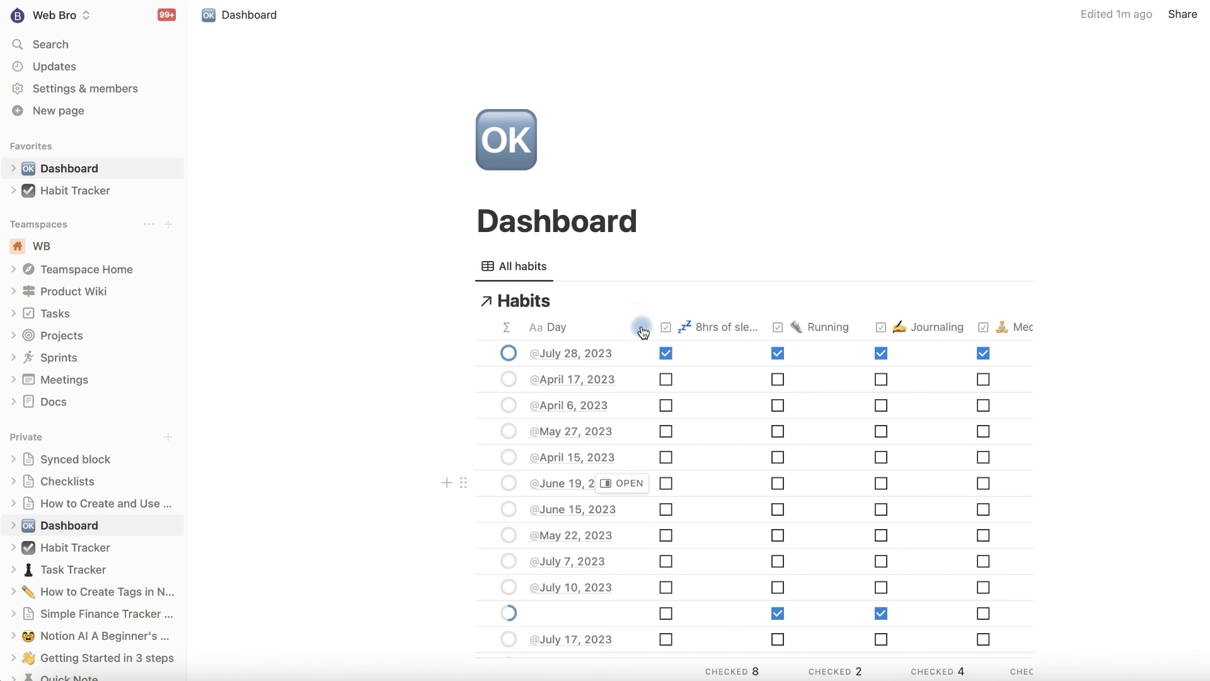